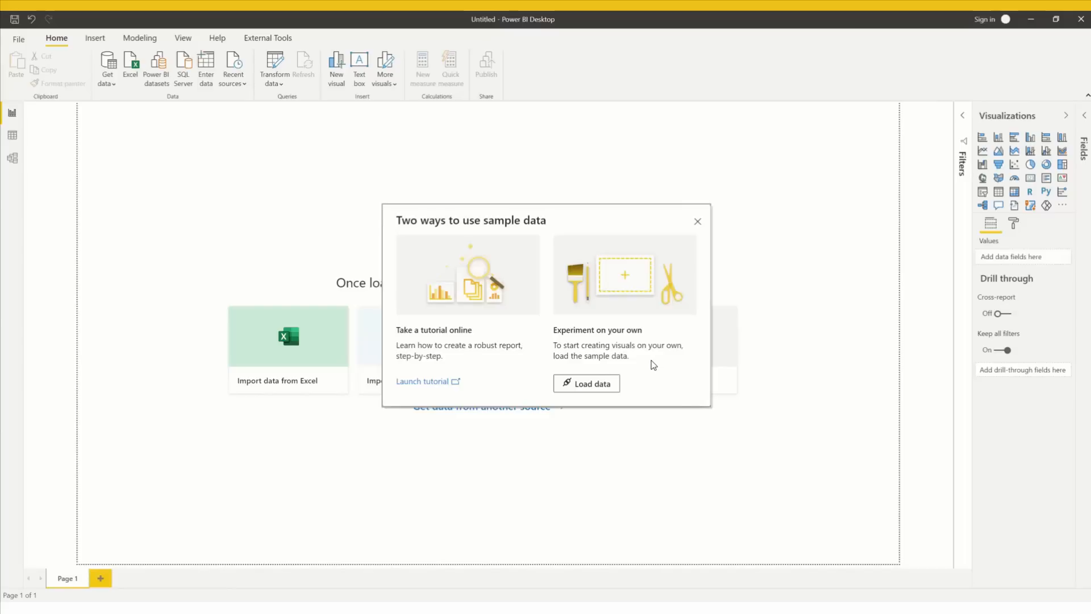
Load the financials table from the Financial Sample workbook using the sample data option.
click(591, 385)
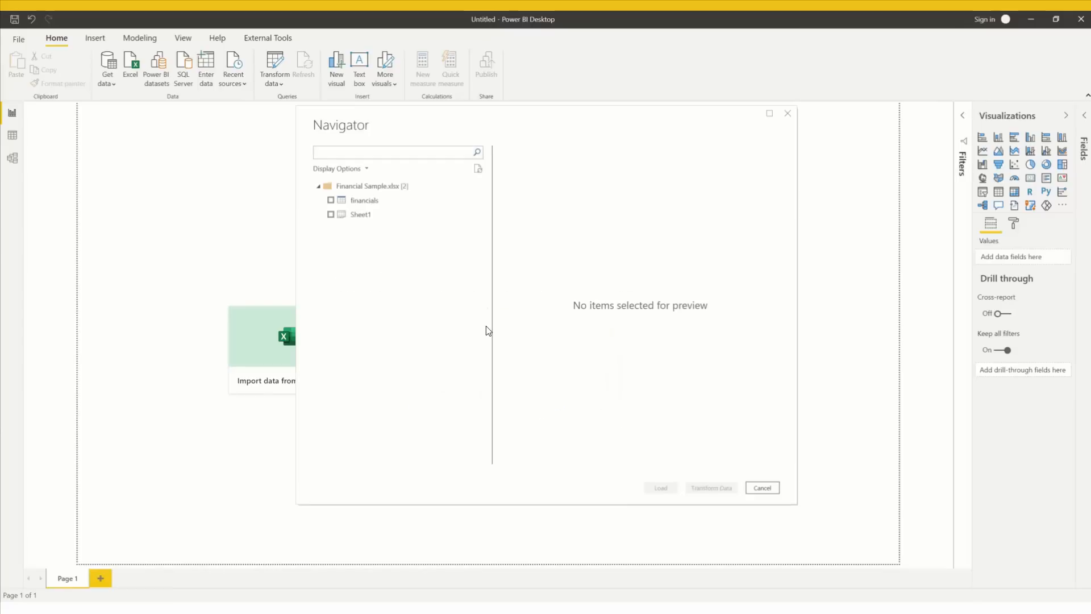
click(331, 201)
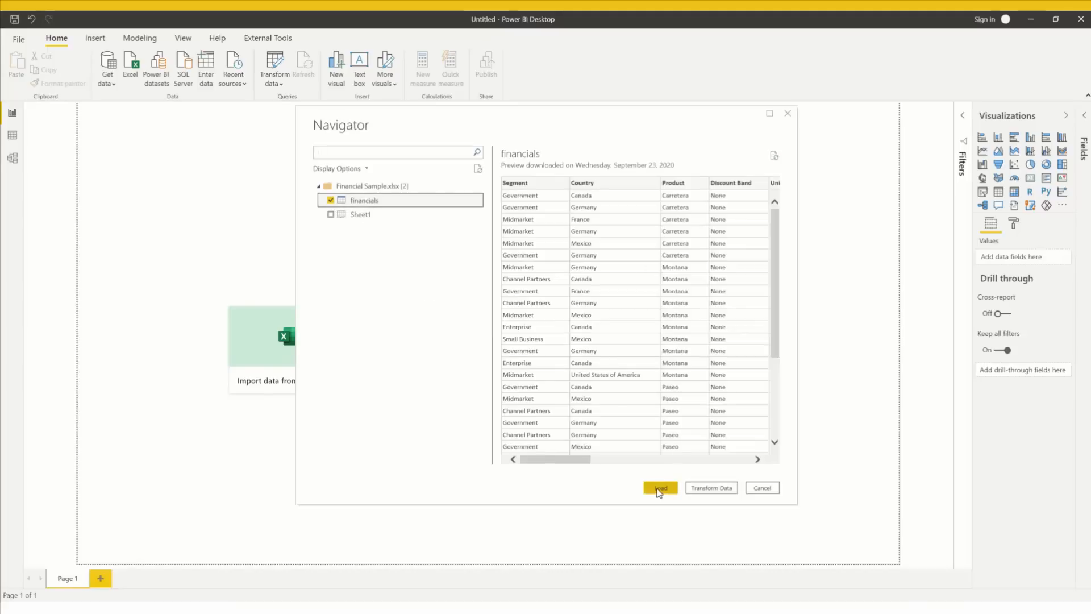
click(660, 488)
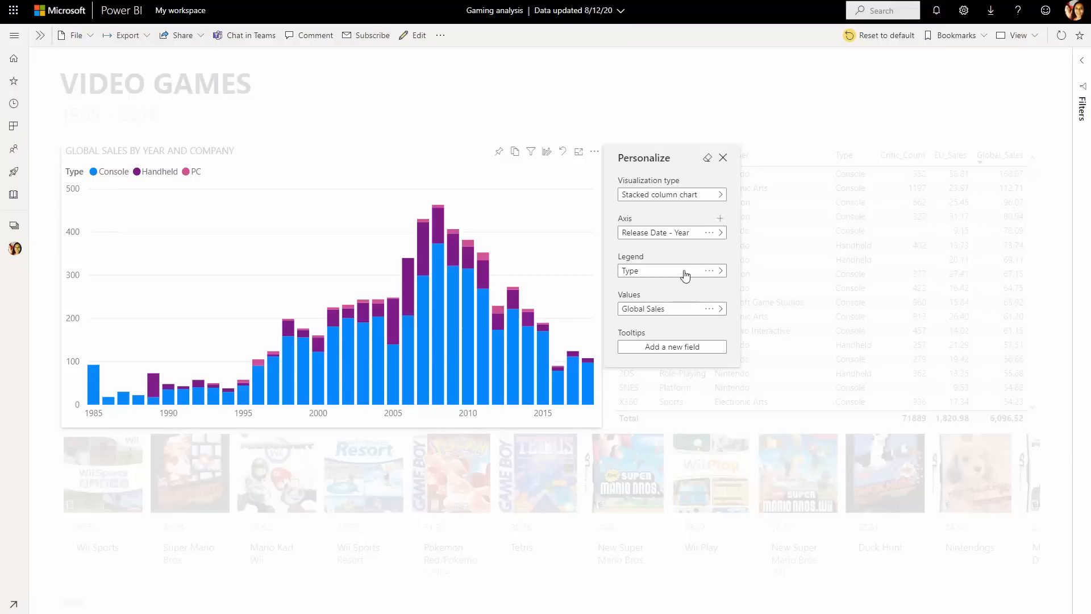
Personalize the global sales column chart by moving Type from the legend to the first axis position above Release Date - Year.
drag(685, 272, 681, 236)
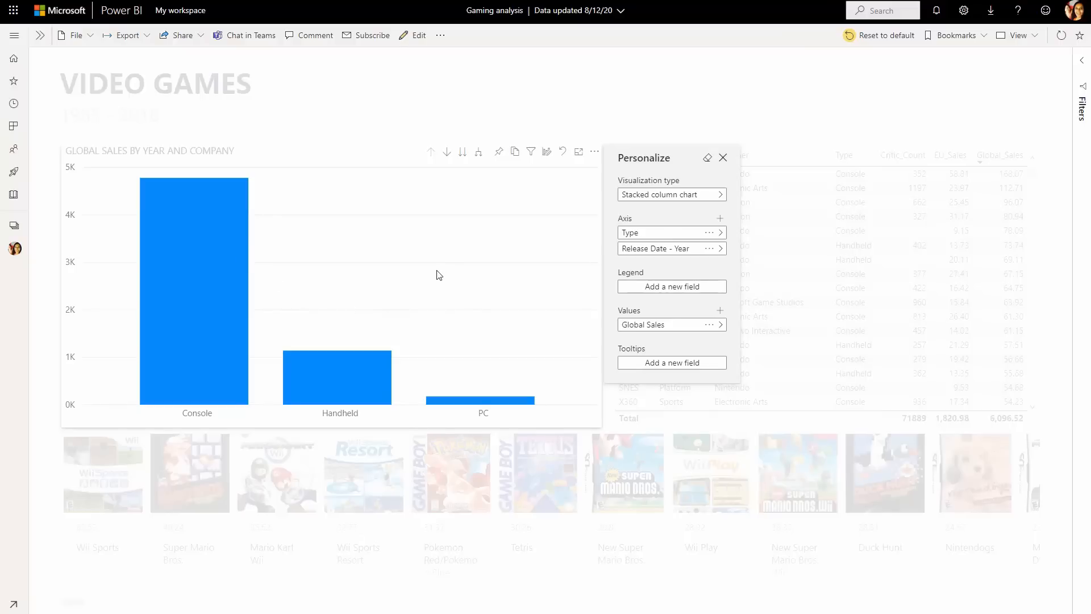
click(710, 112)
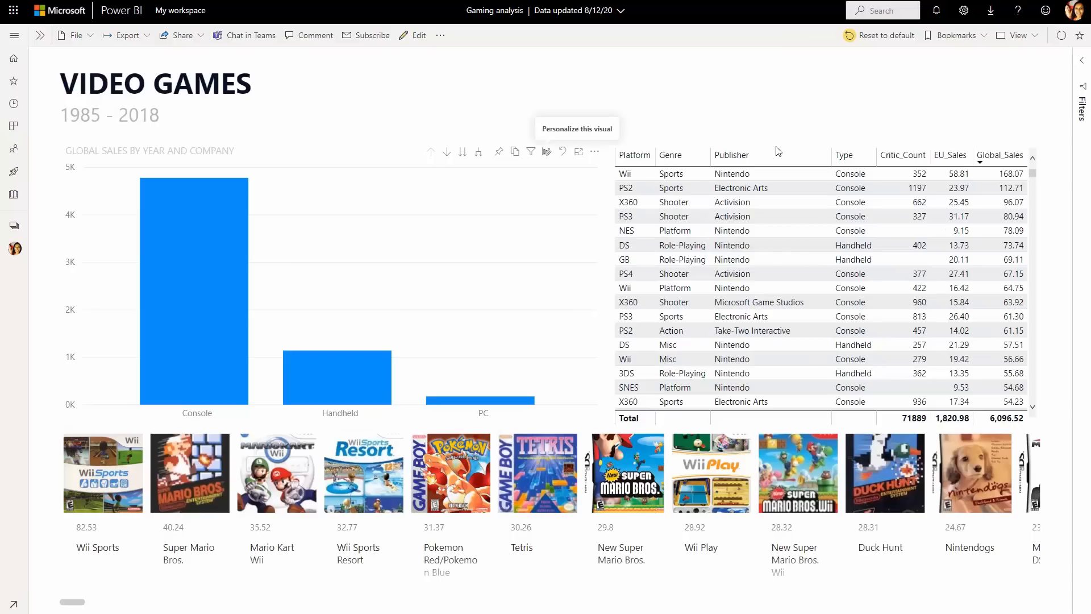
Personalize the sales table by moving the Global_Sales value directly below Platform.
click(985, 140)
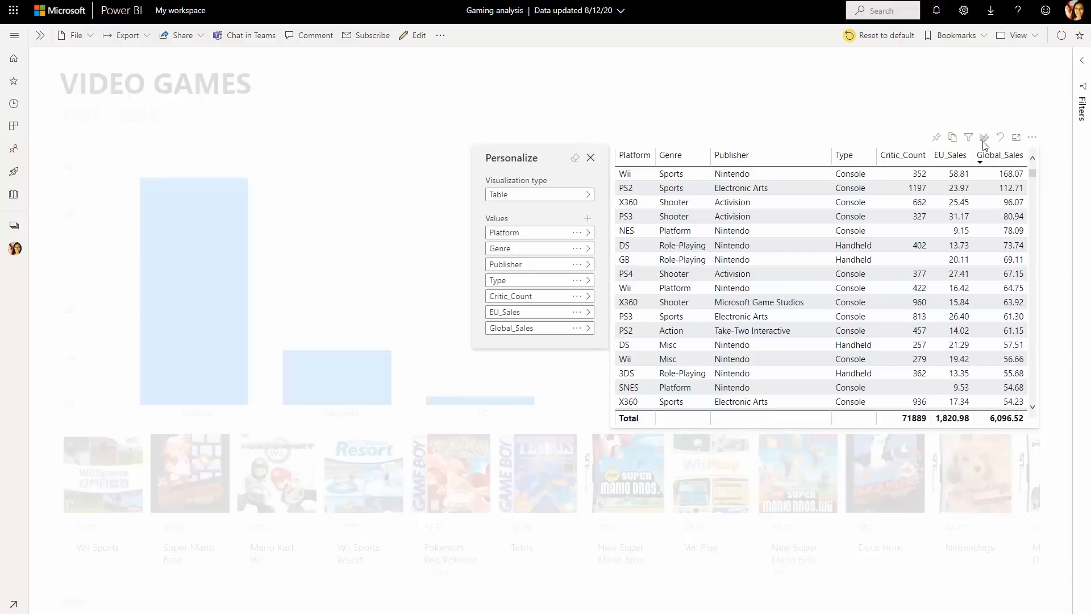
drag(531, 325, 551, 249)
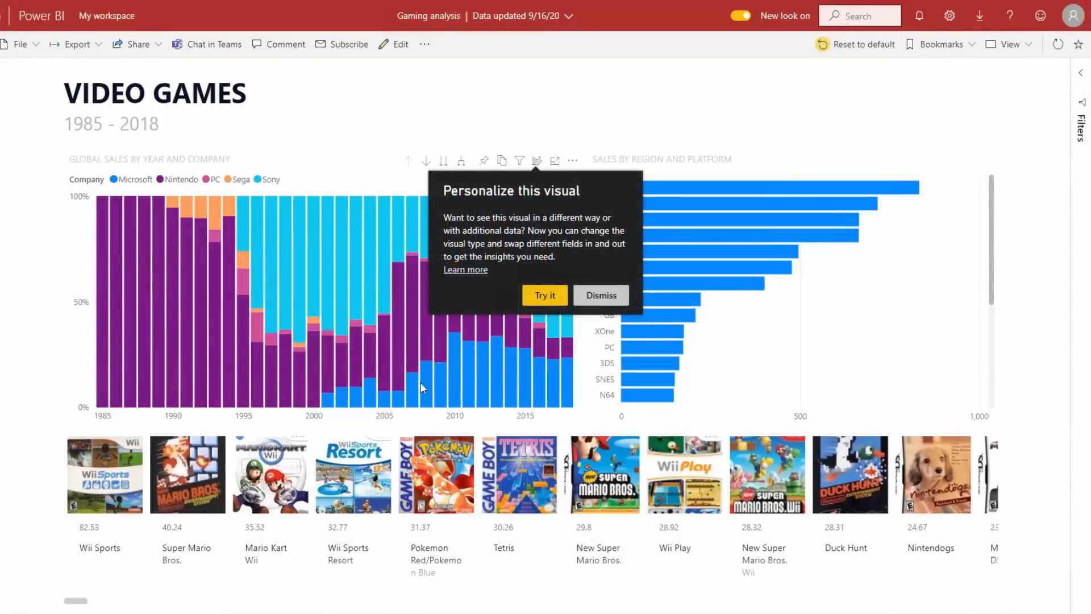
Try the personalization feature on the 100% stacked column chart and replace its Company legend with Type from the Companies table.
click(545, 296)
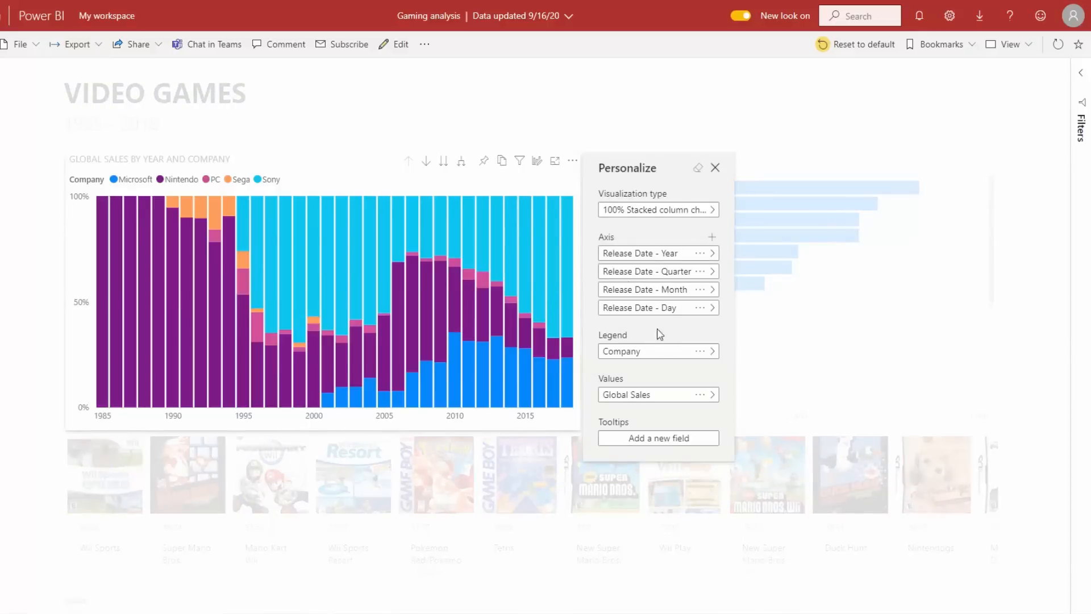
click(655, 357)
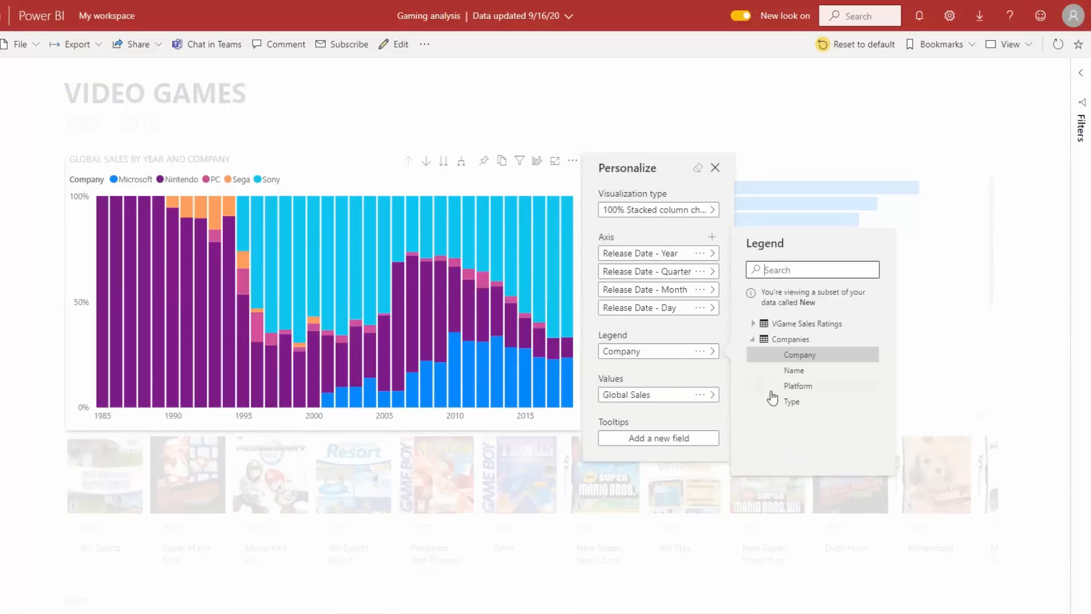
click(796, 402)
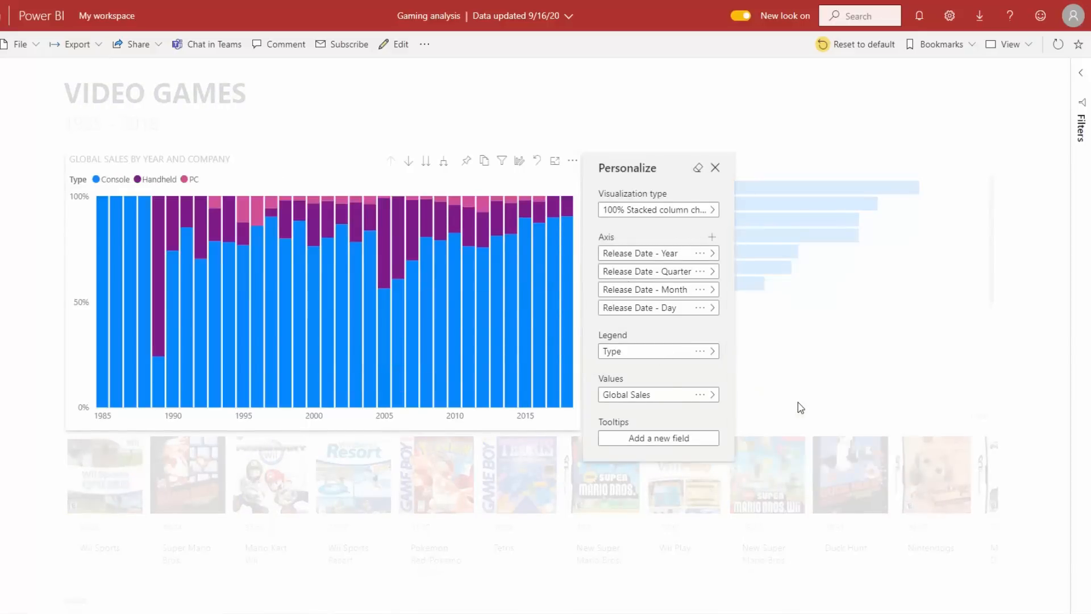
click(771, 285)
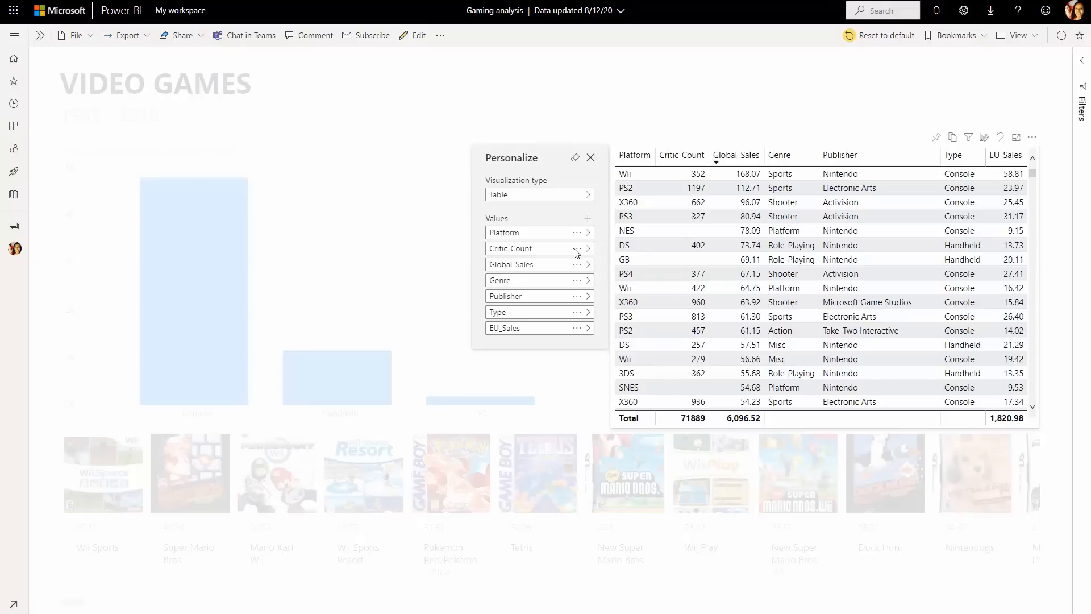
Set the Critic_Count field in the personalized table to Don't summarize.
click(576, 249)
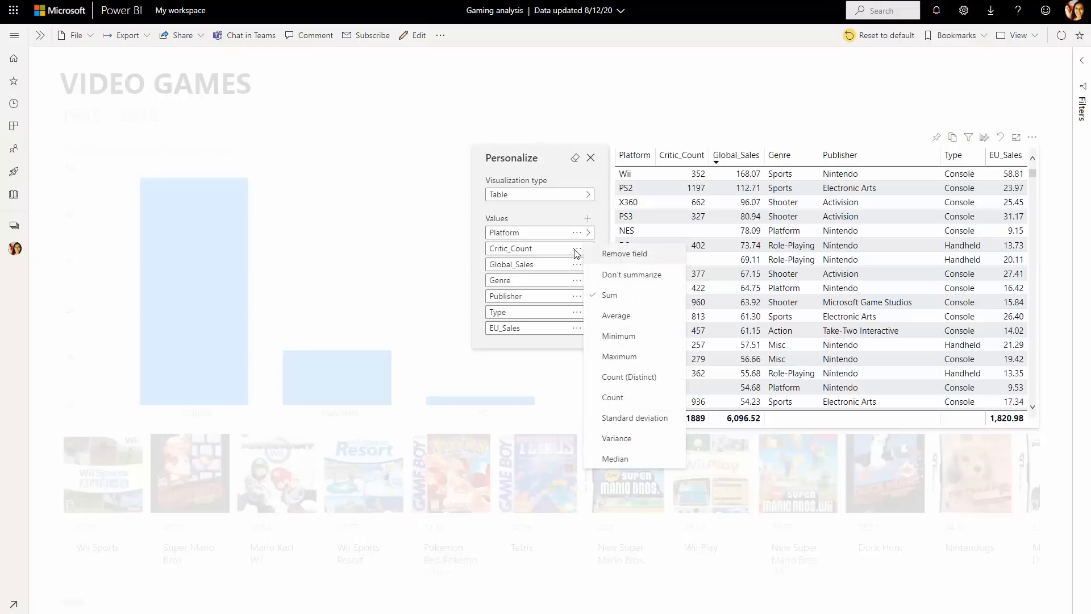
click(620, 280)
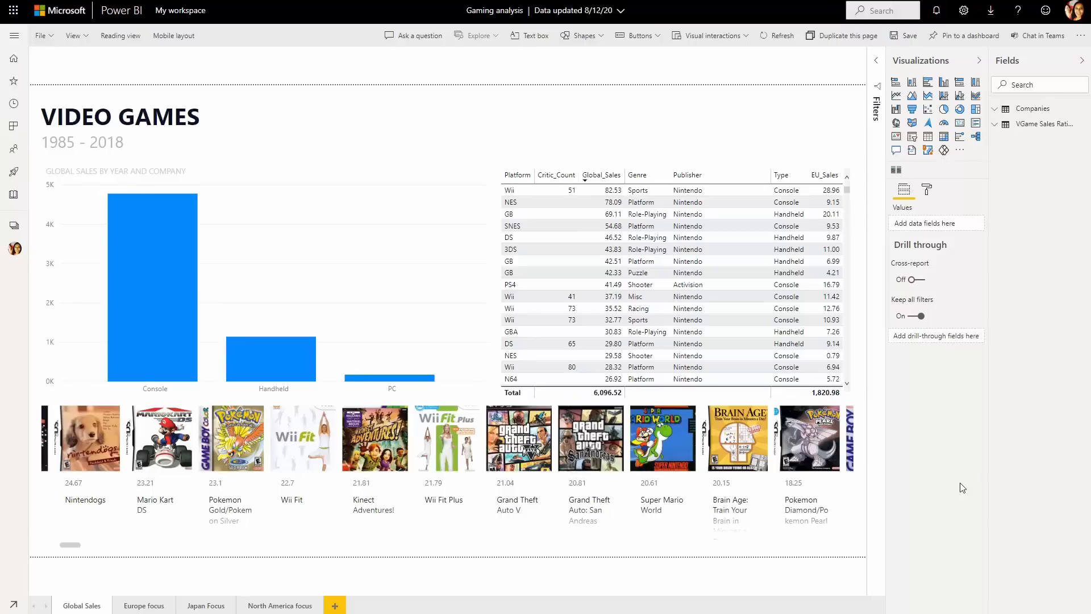
Switch the visual personalization setting in the Global Sales page's format options.
click(928, 191)
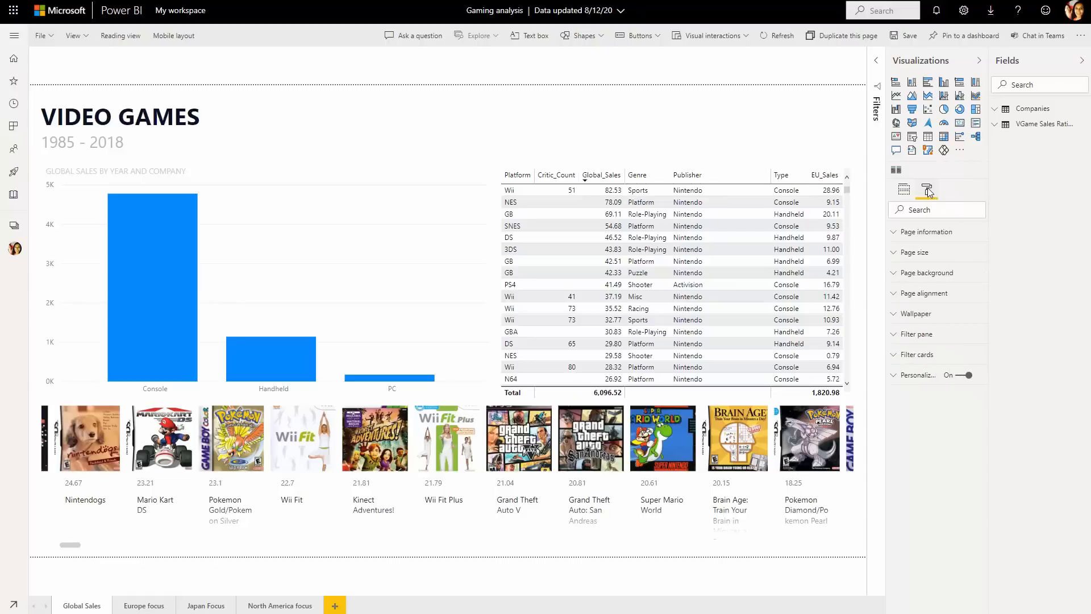
click(967, 377)
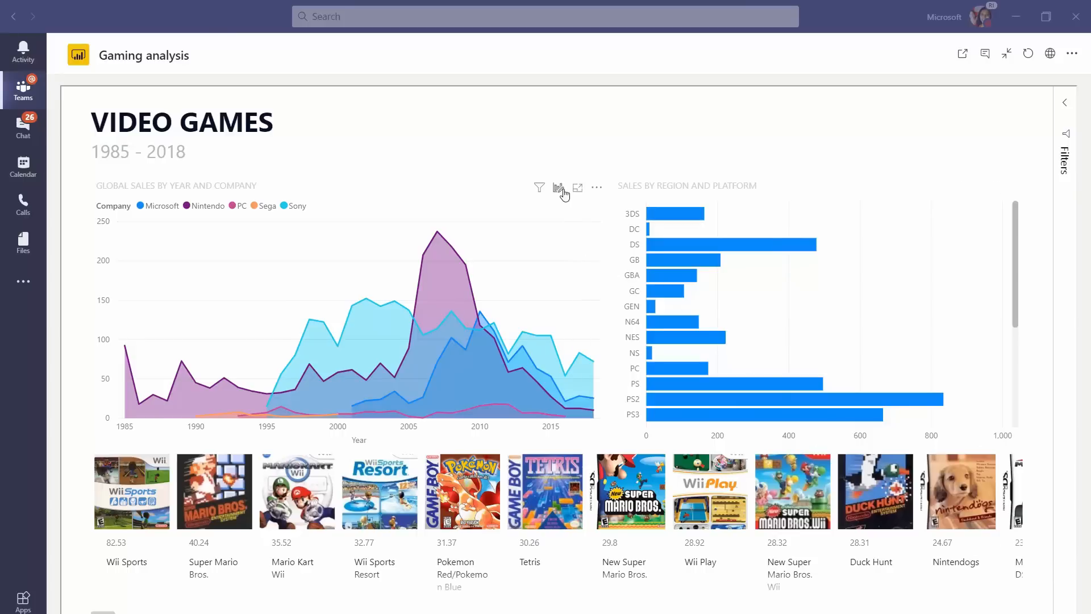
In the Gaming analysis report in Microsoft Teams, personalize the area chart to use Type as its legend.
click(559, 188)
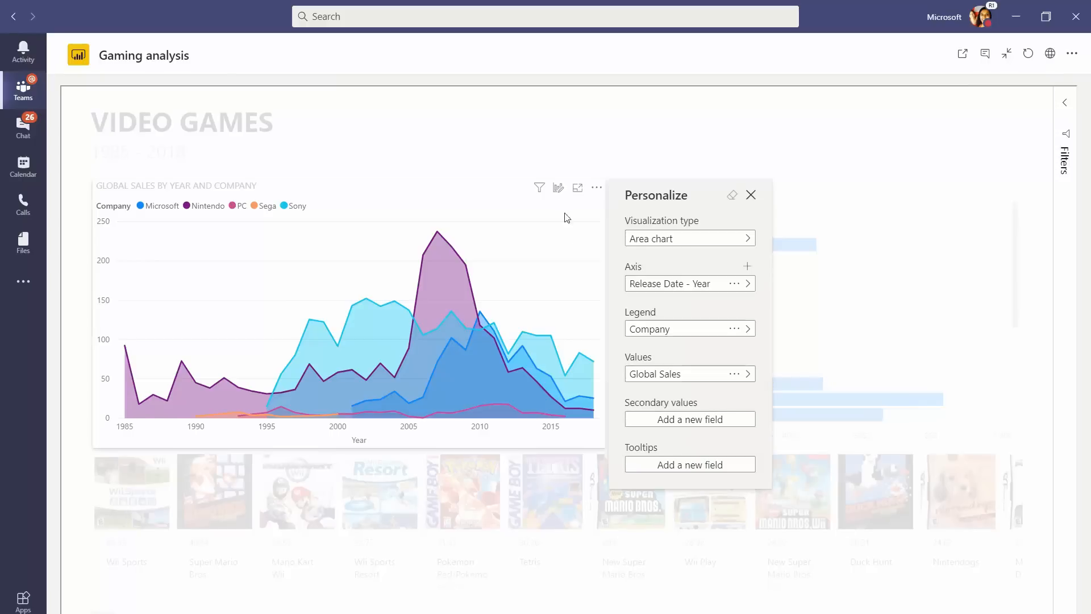
click(646, 336)
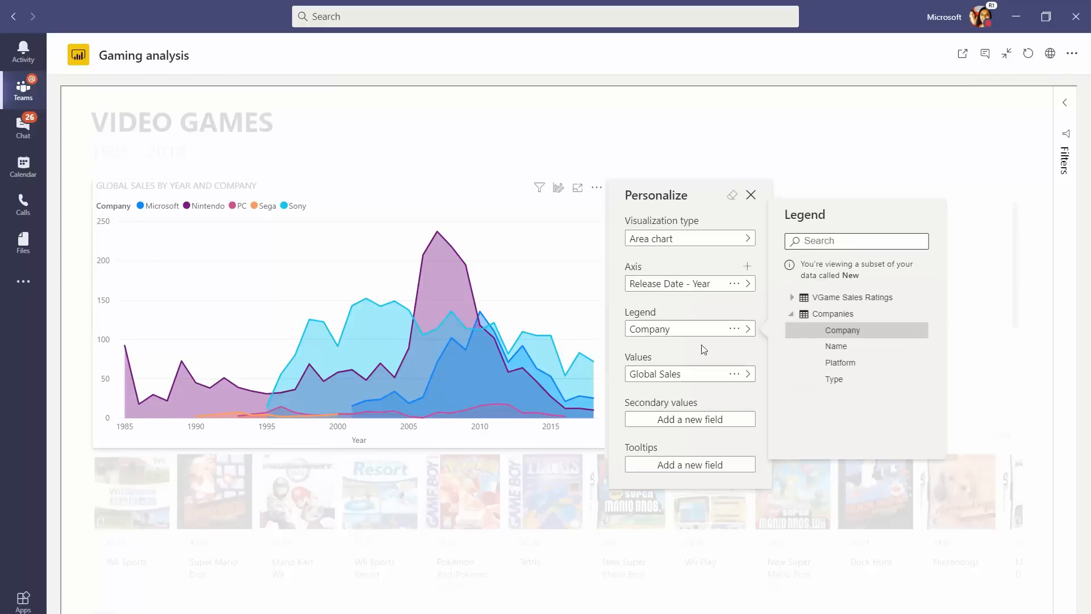
click(834, 381)
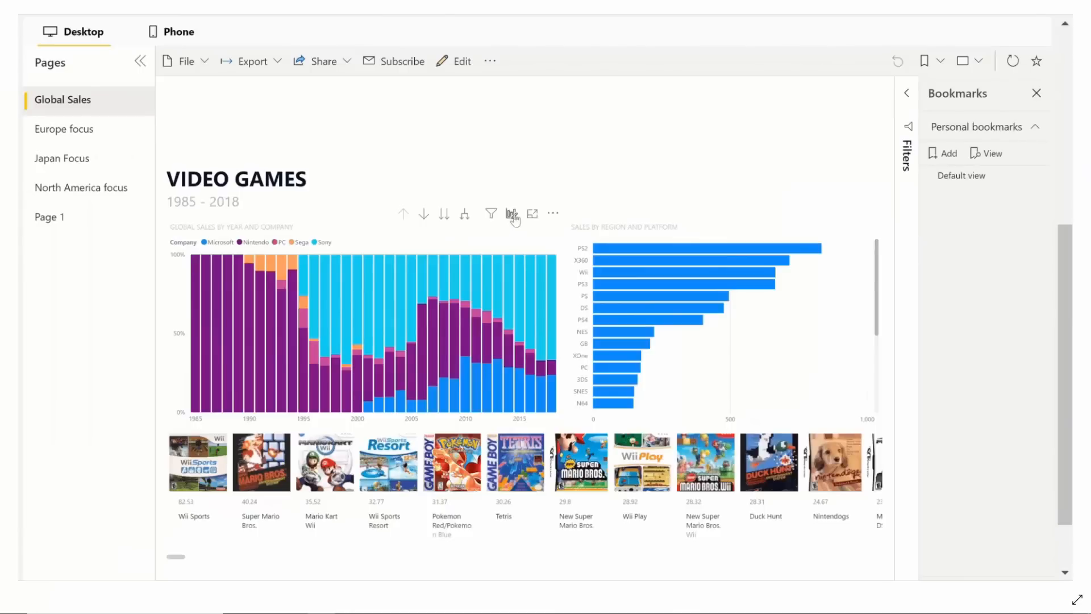
In the embedded report, personalize the global sales column chart by changing its visualization type to Stacked area chart.
click(511, 215)
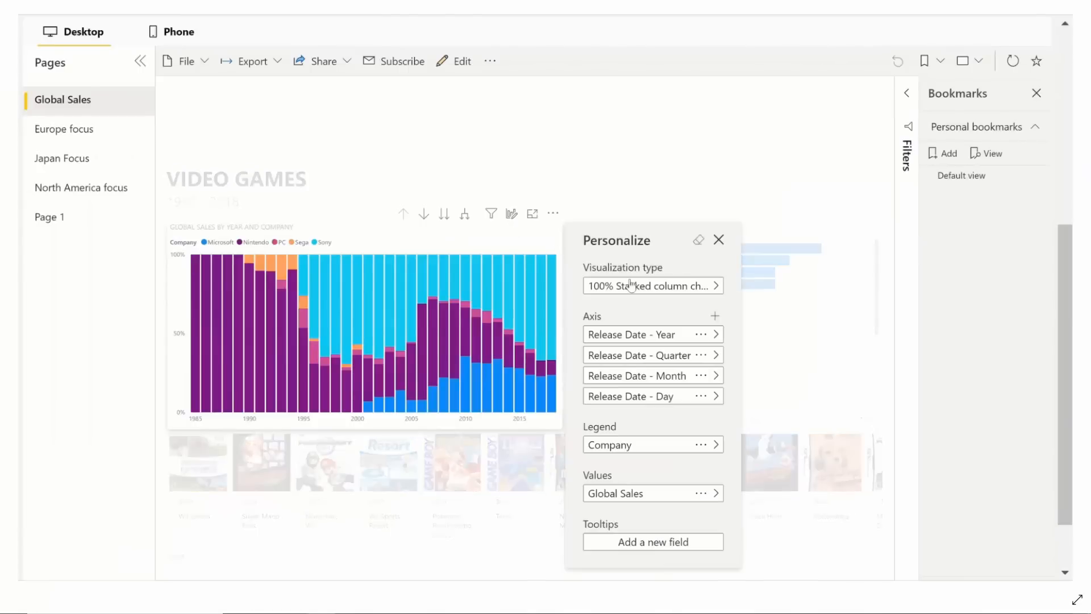
click(642, 287)
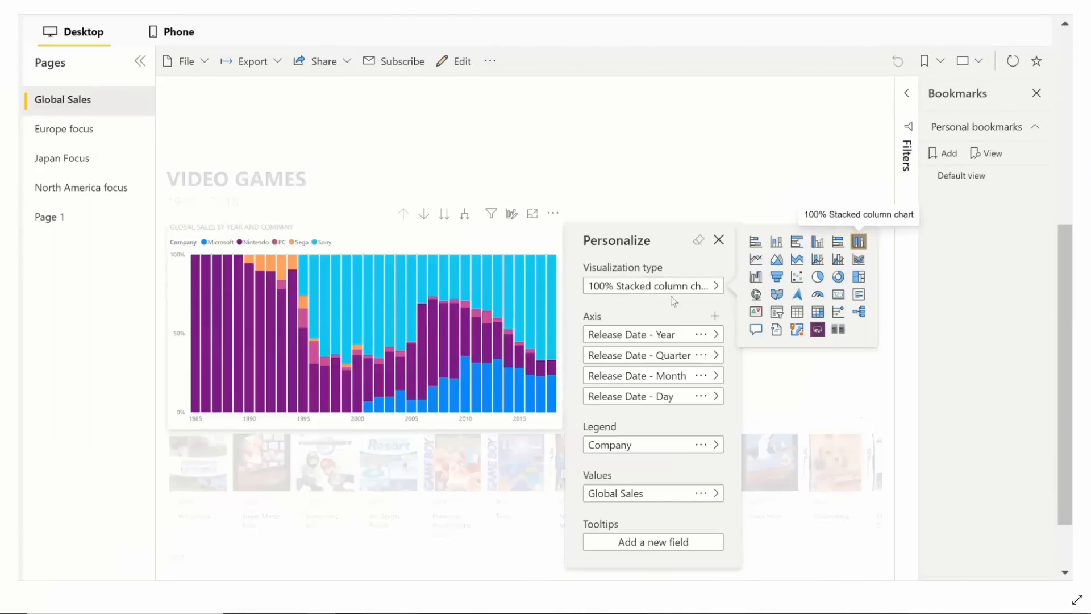
click(798, 260)
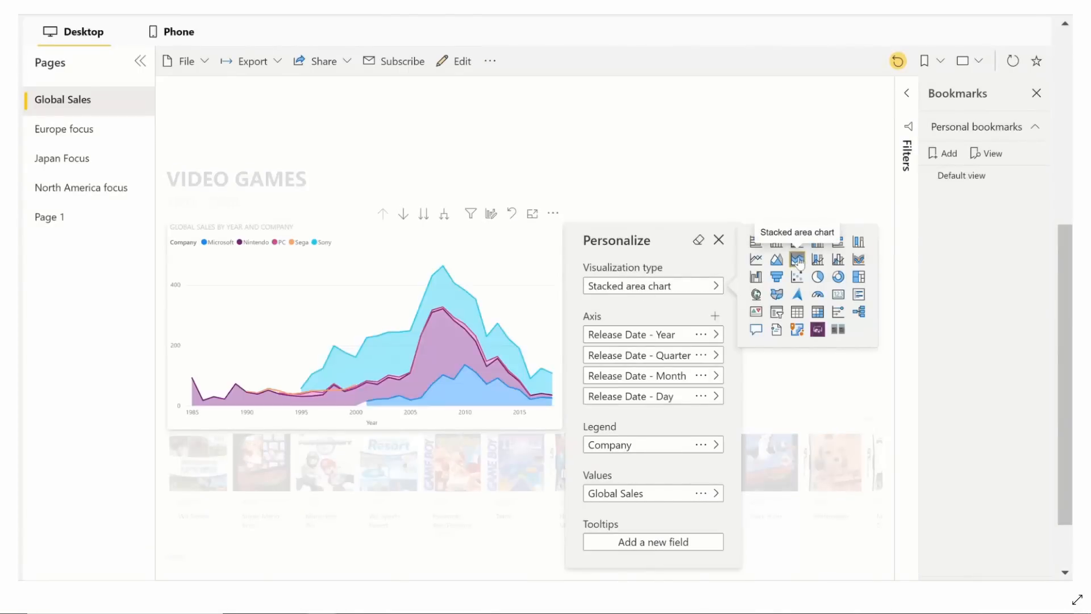
Save the current report state as a personal bookmark named "Custom view".
click(943, 155)
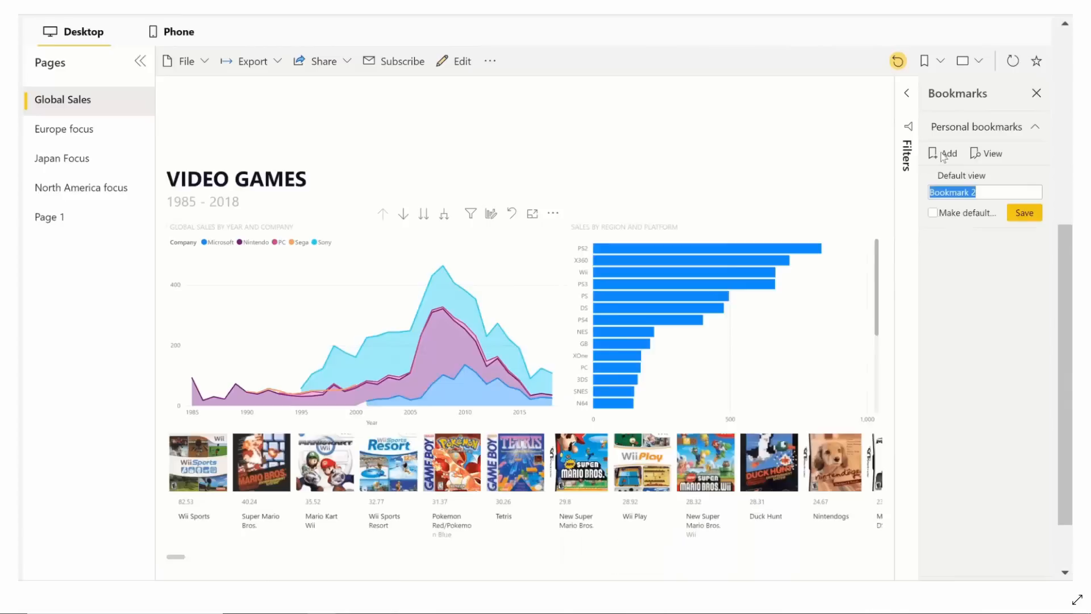
key(BackSpace)
text(Custom)
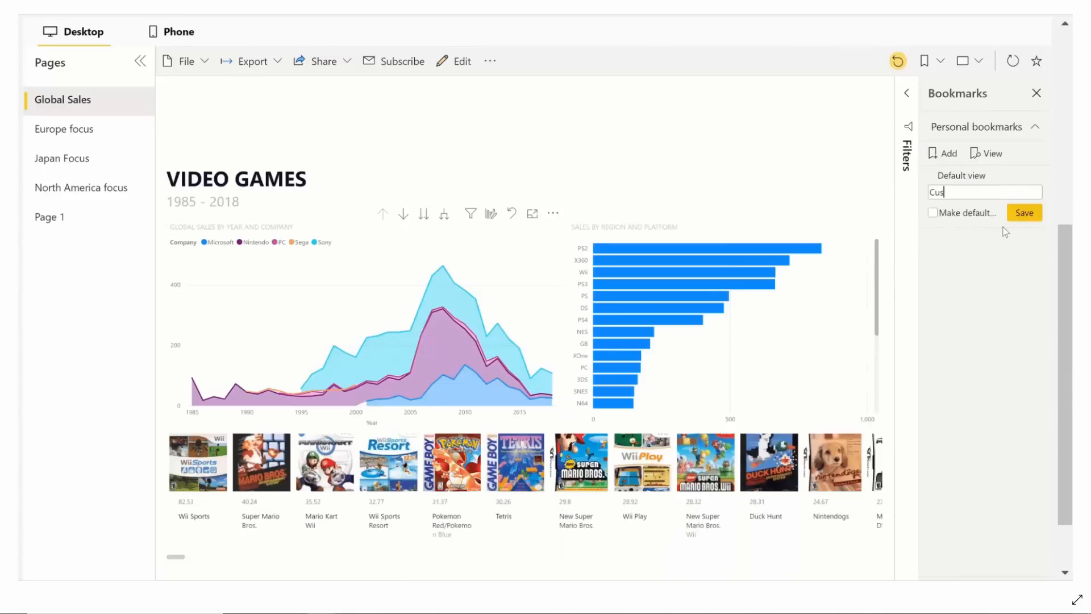
text( view)
key(Return)
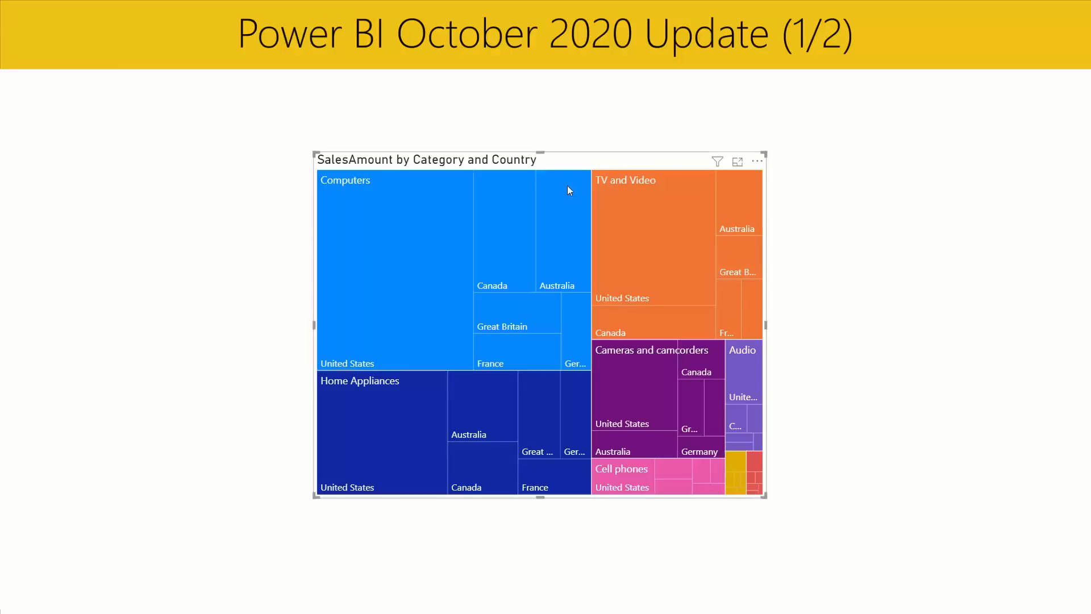
Rectangle-select data points in the SalesAmount treemap from the Computers area across to the lower categories.
drag(402, 231, 673, 468)
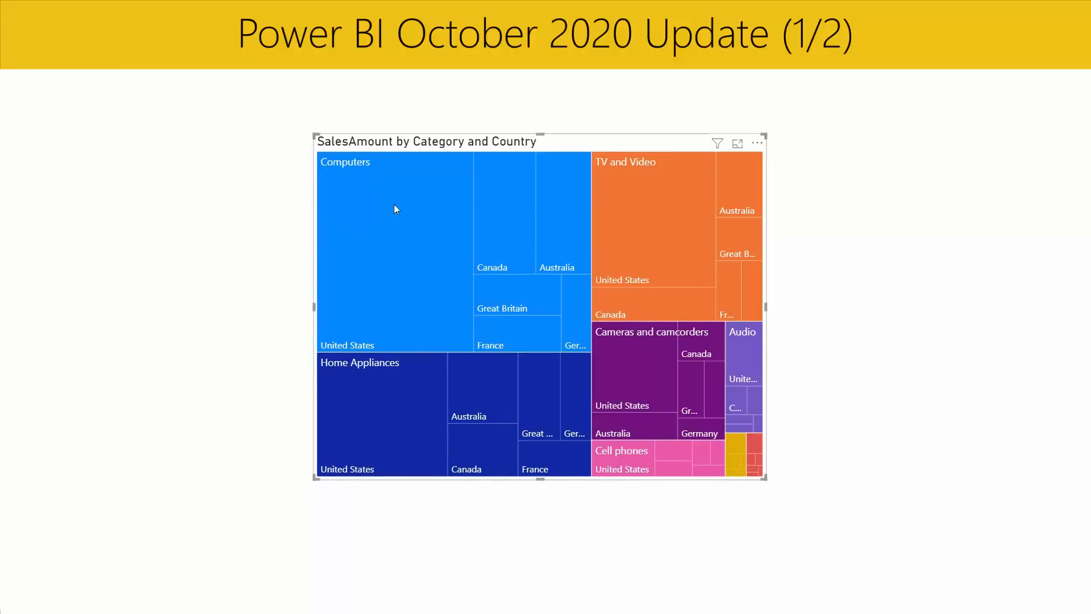
drag(399, 211, 659, 436)
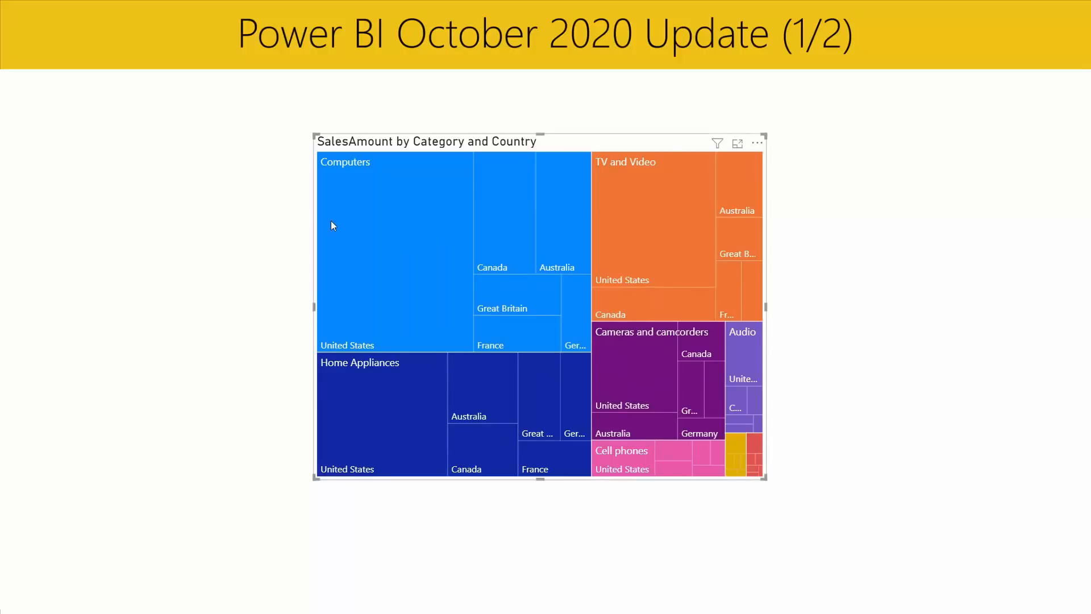
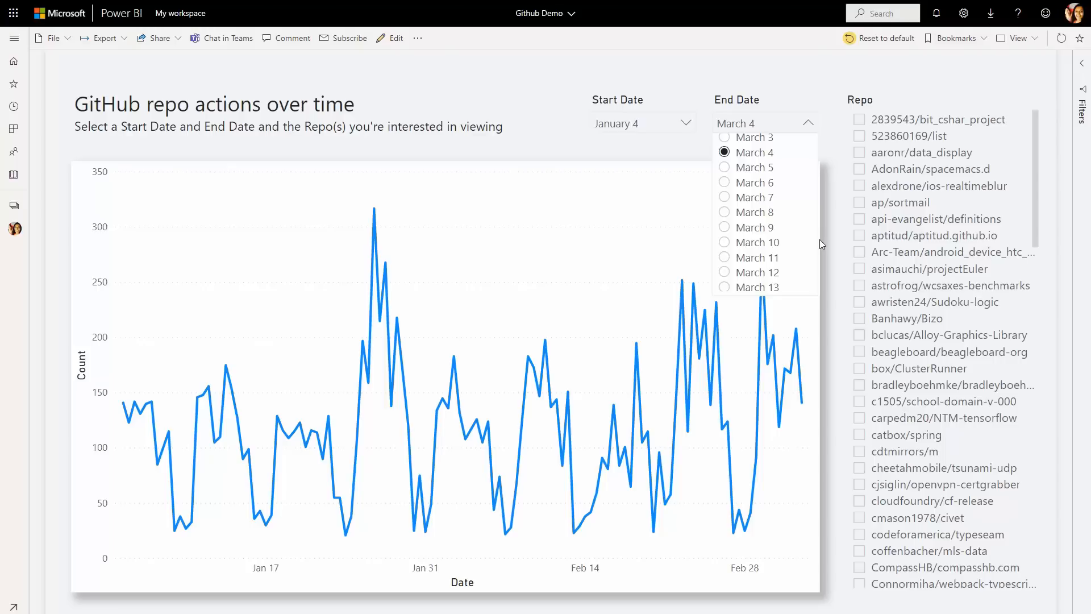
Advance the Github Demo report's End Date filter through March 12, April 13 and a date further down the list.
click(767, 226)
click(761, 250)
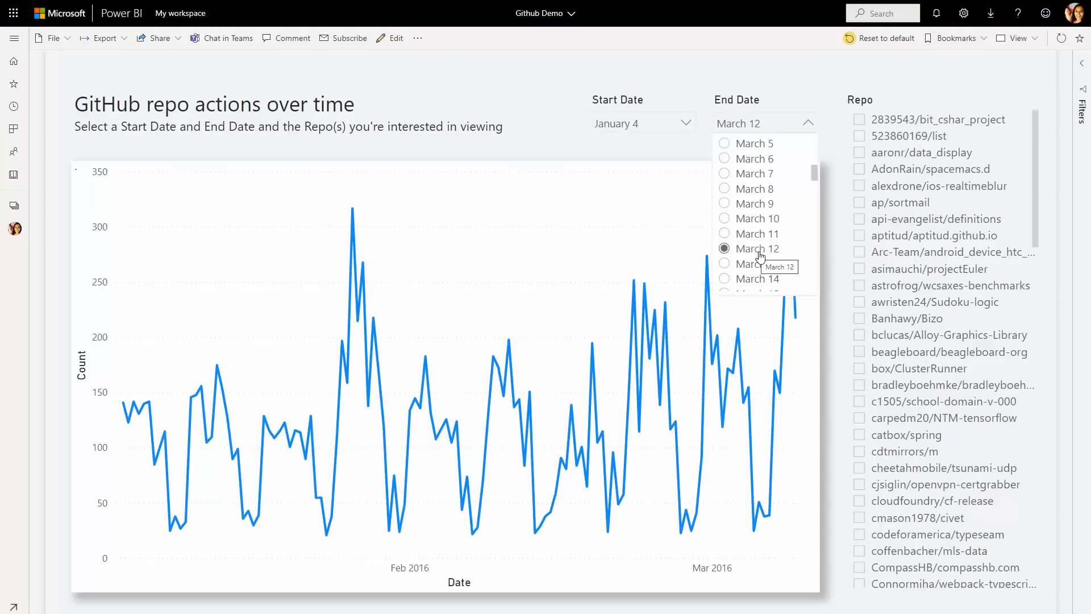
scroll(814, 181, down, 5)
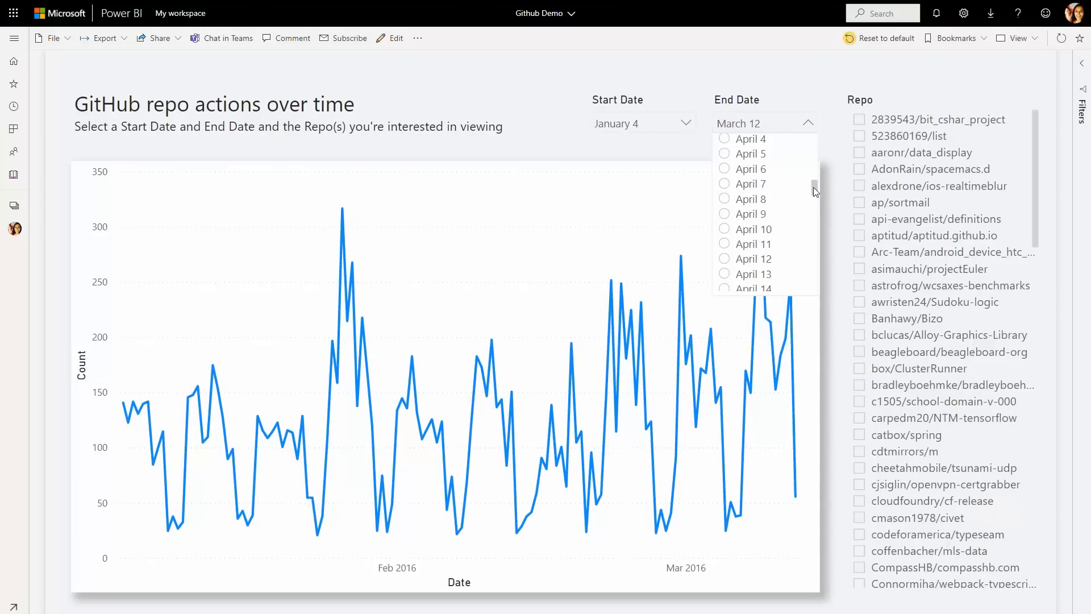
click(764, 274)
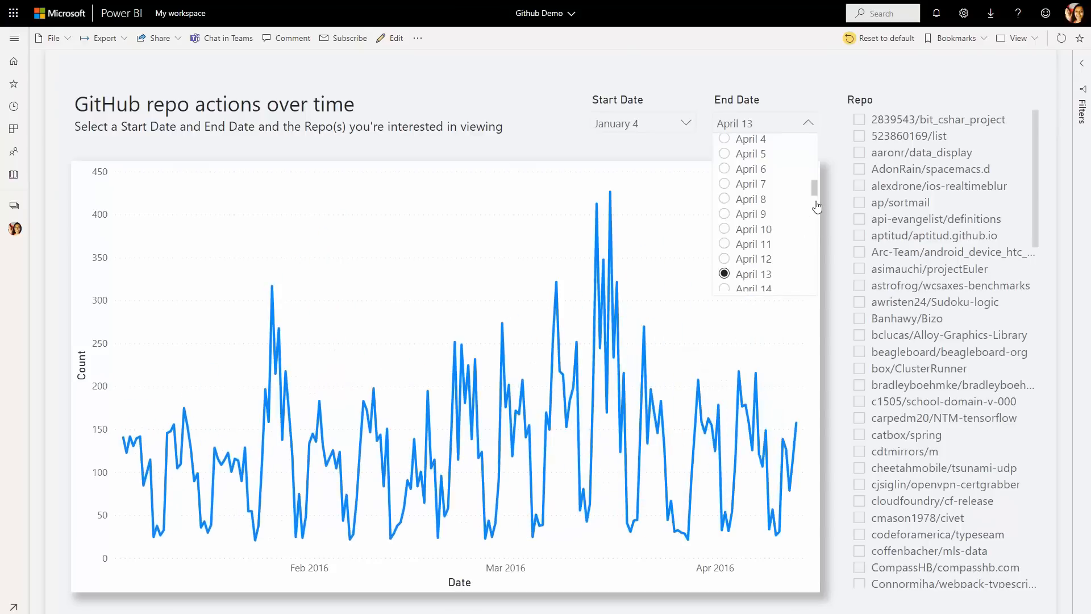
drag(814, 187, 814, 207)
click(762, 224)
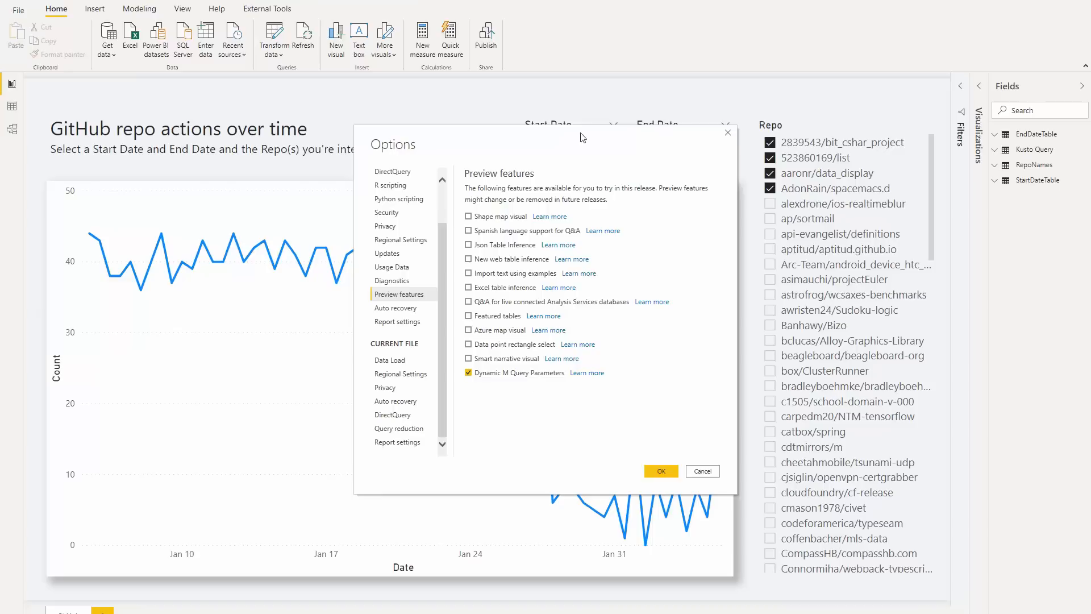
Close the preview features options and open the Kusto Query table for editing in the Power Query Editor.
click(728, 133)
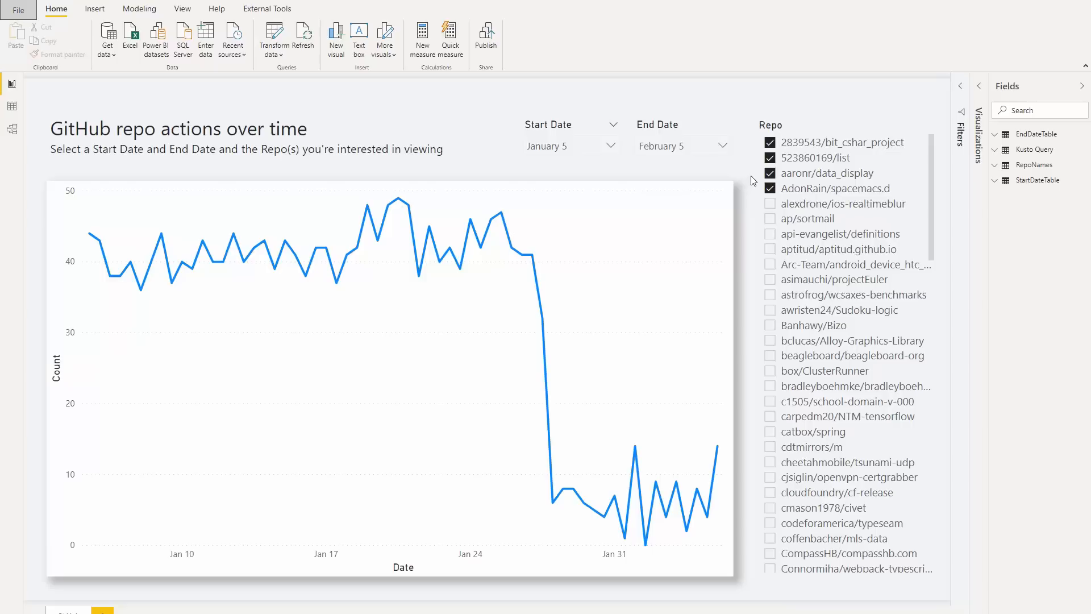
right_click(1026, 150)
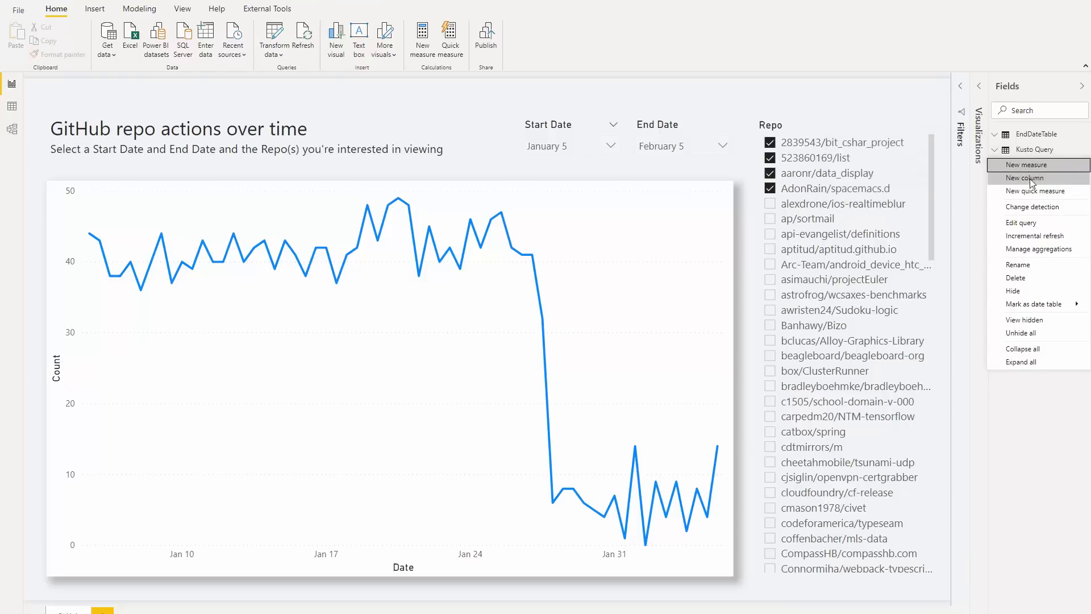
click(1033, 233)
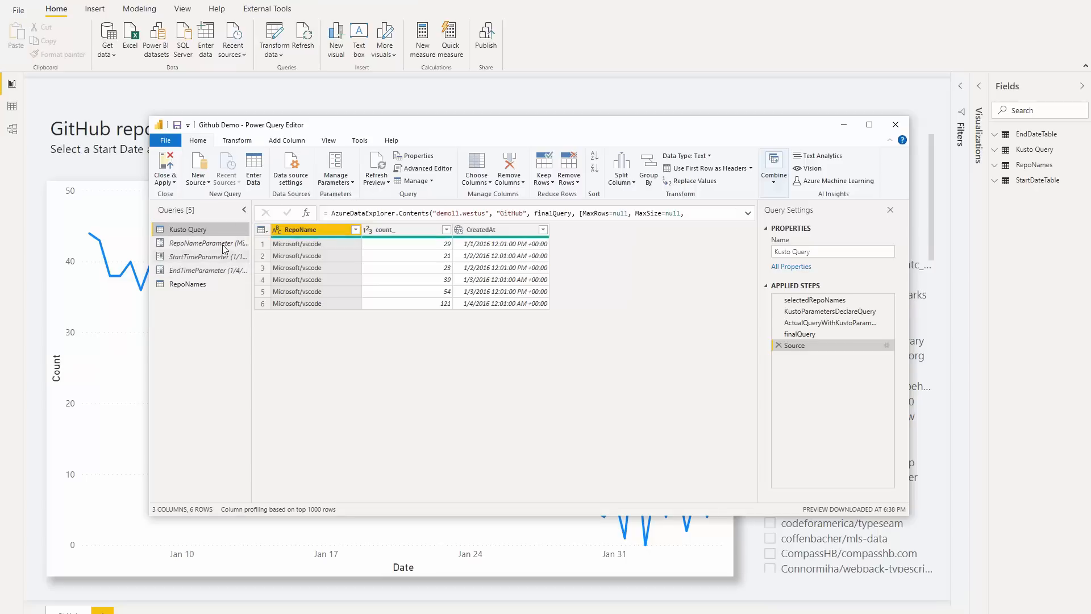
Examine the definitions of RepoNameParameter, StartTimeParameter and EndTimeParameter, then open the Kusto Query's M code in the Advanced Editor.
click(341, 185)
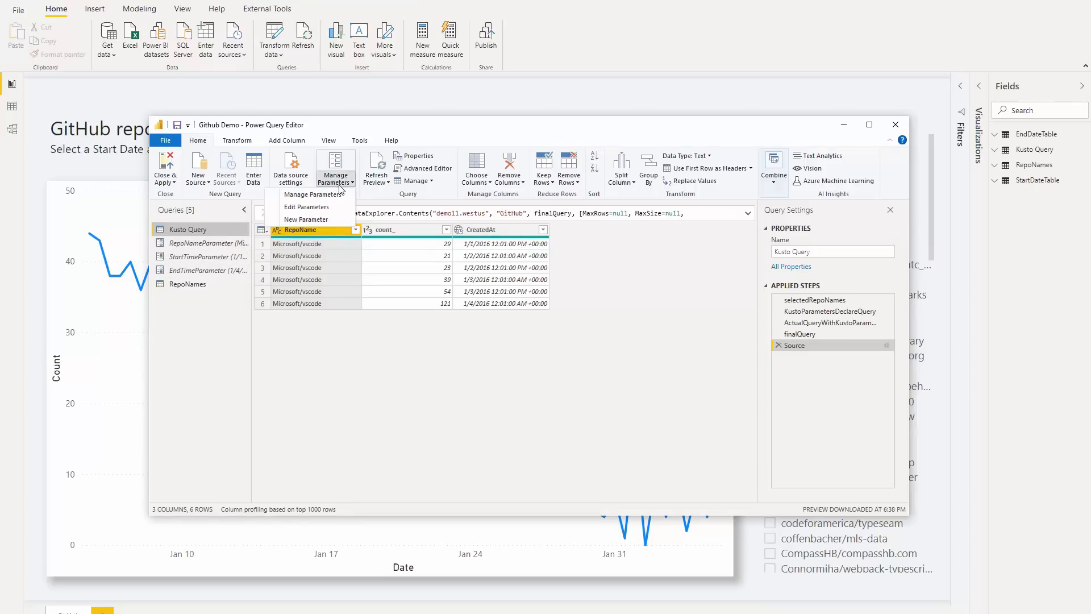
click(339, 195)
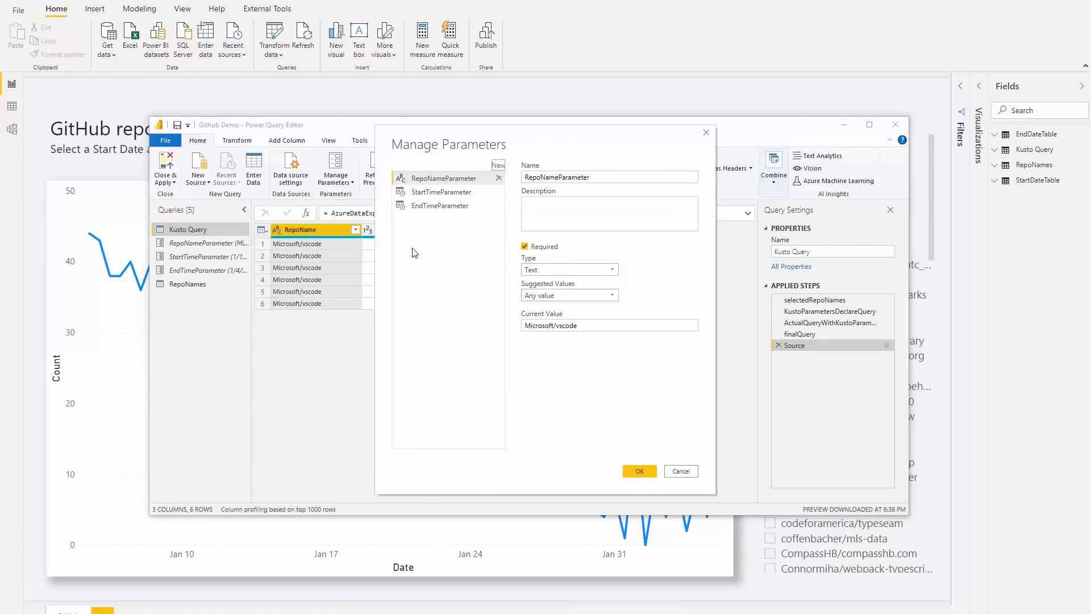
click(447, 196)
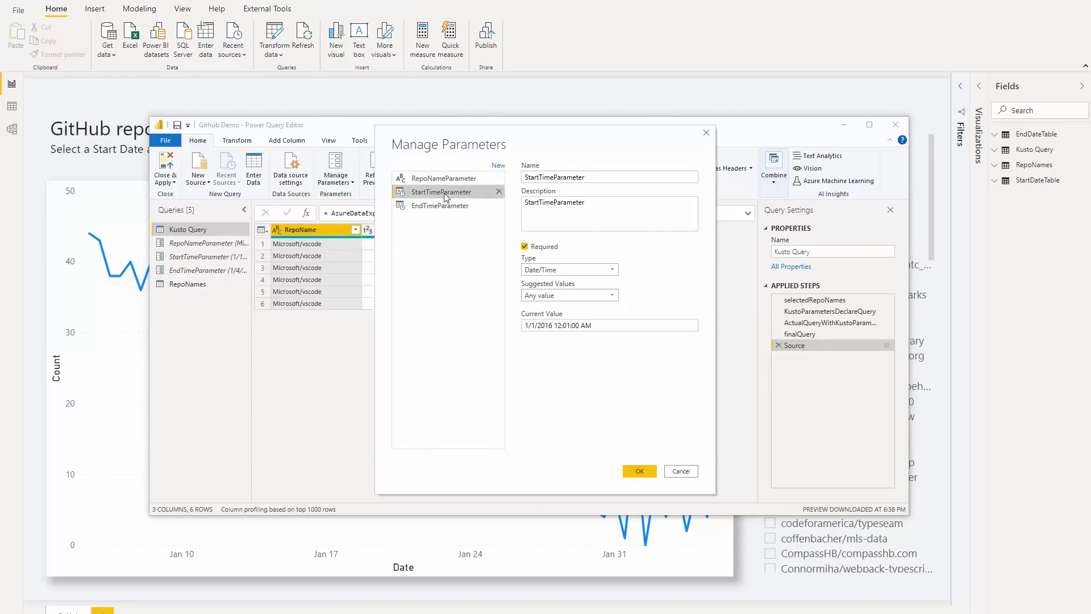
click(445, 208)
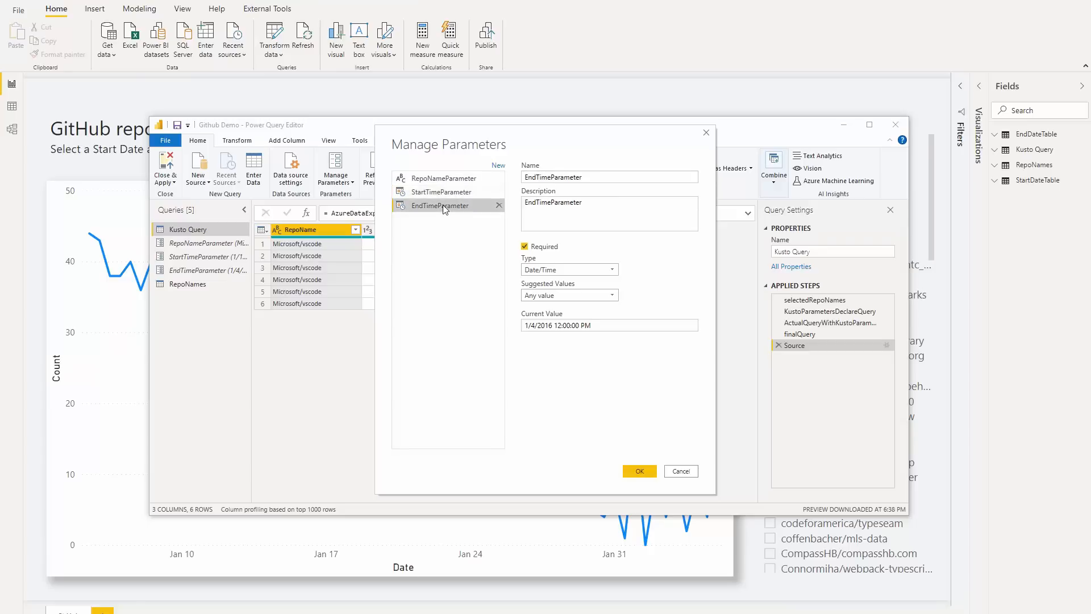
click(706, 133)
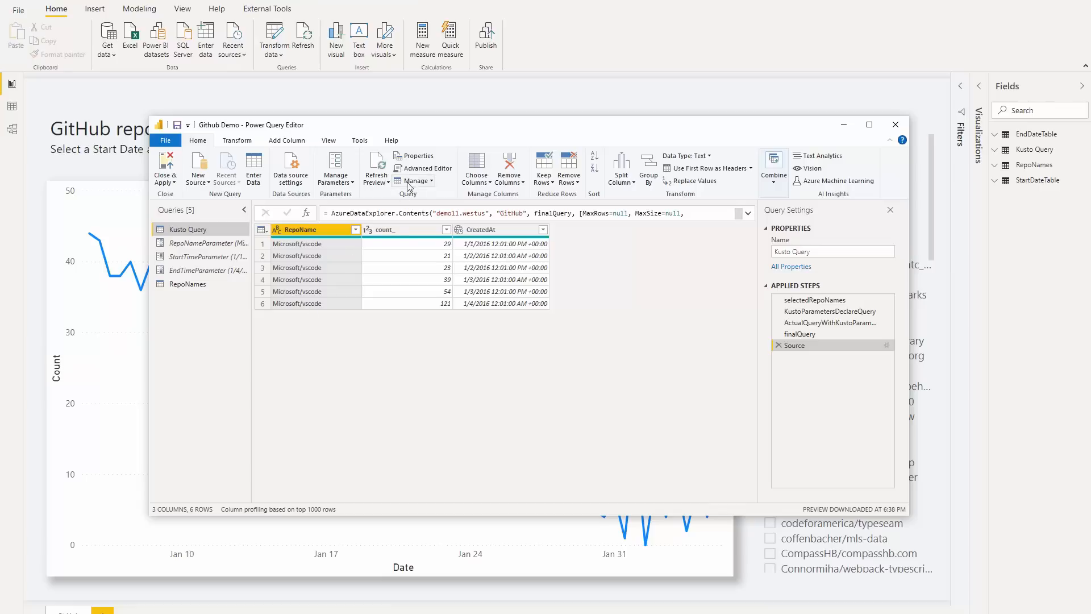
click(421, 169)
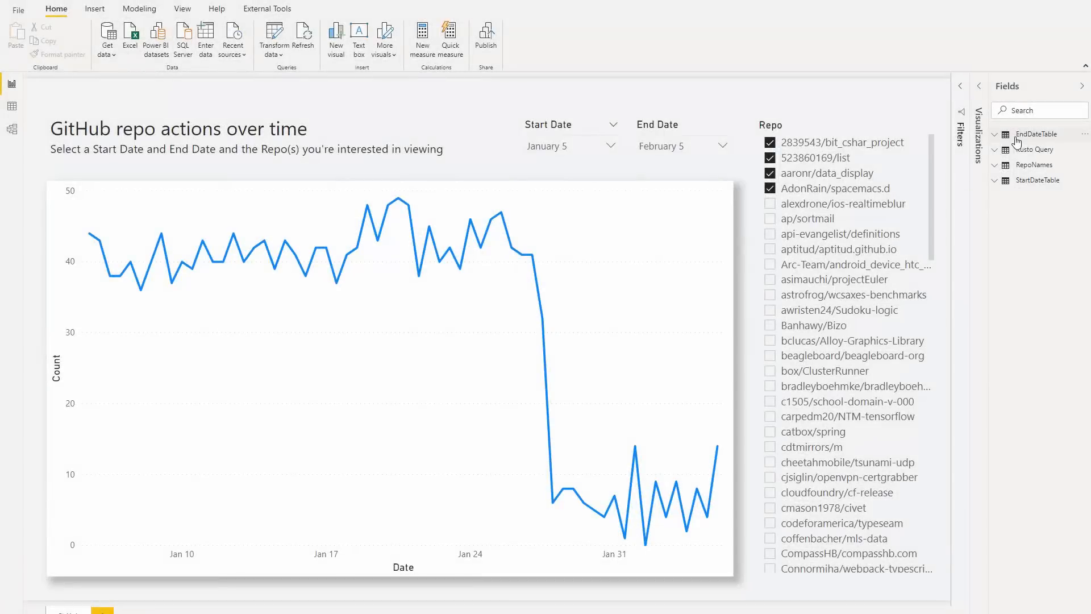
Examine EndDateTable's DAX formula and, in the model view, the End Date column's advanced properties and its parameter binding choices.
click(1061, 136)
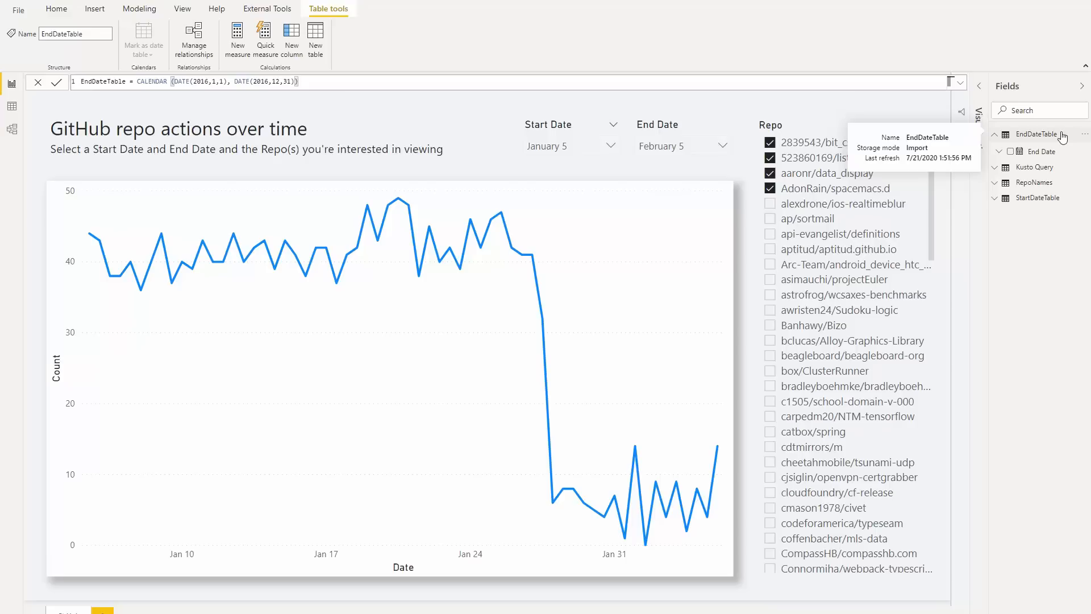
click(12, 130)
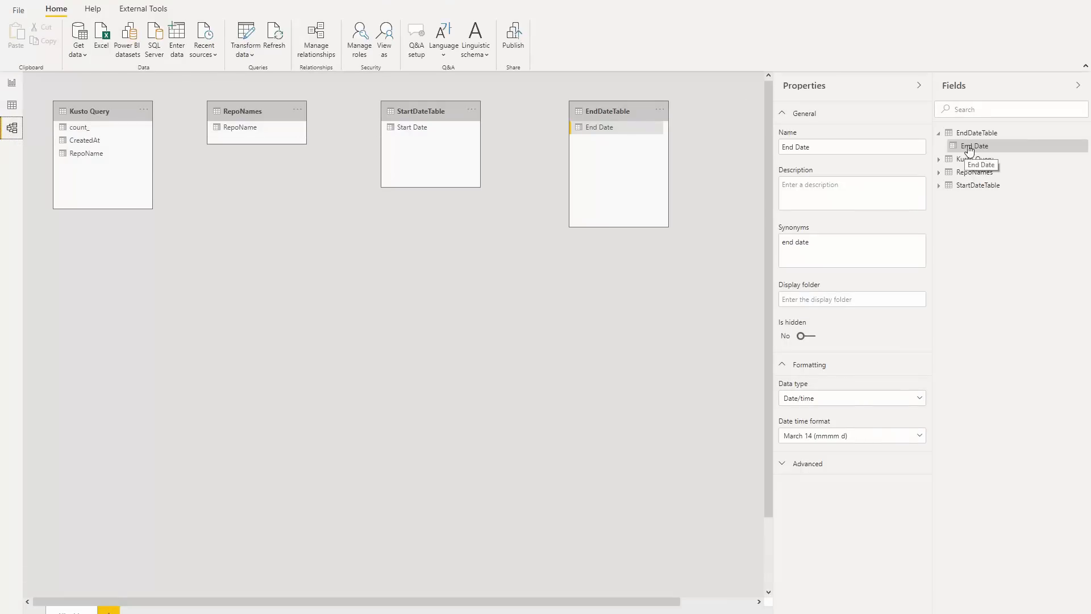
click(907, 466)
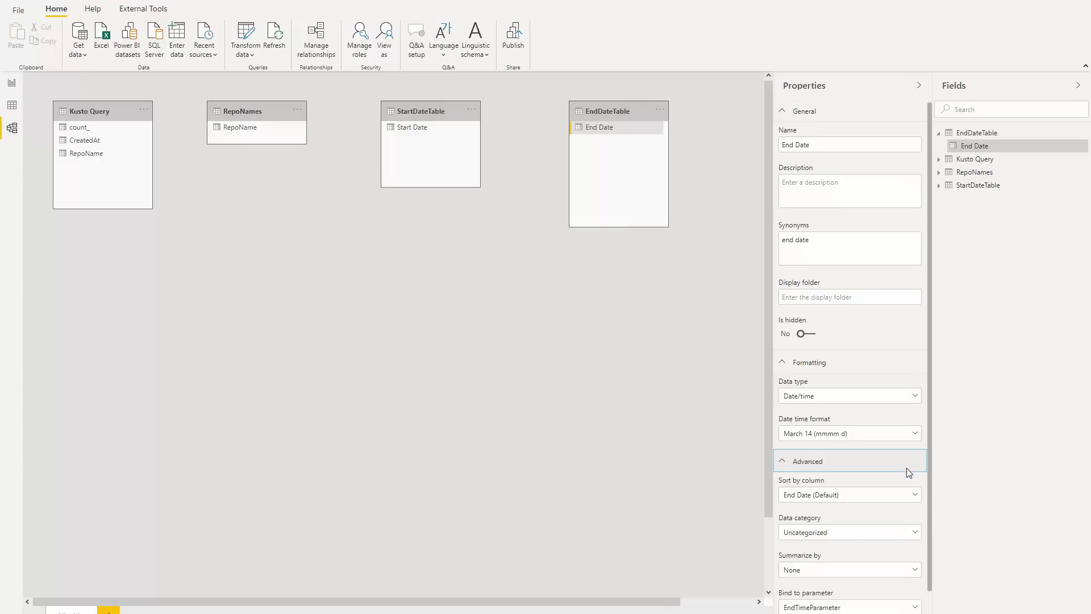
scroll(908, 472, down, 1)
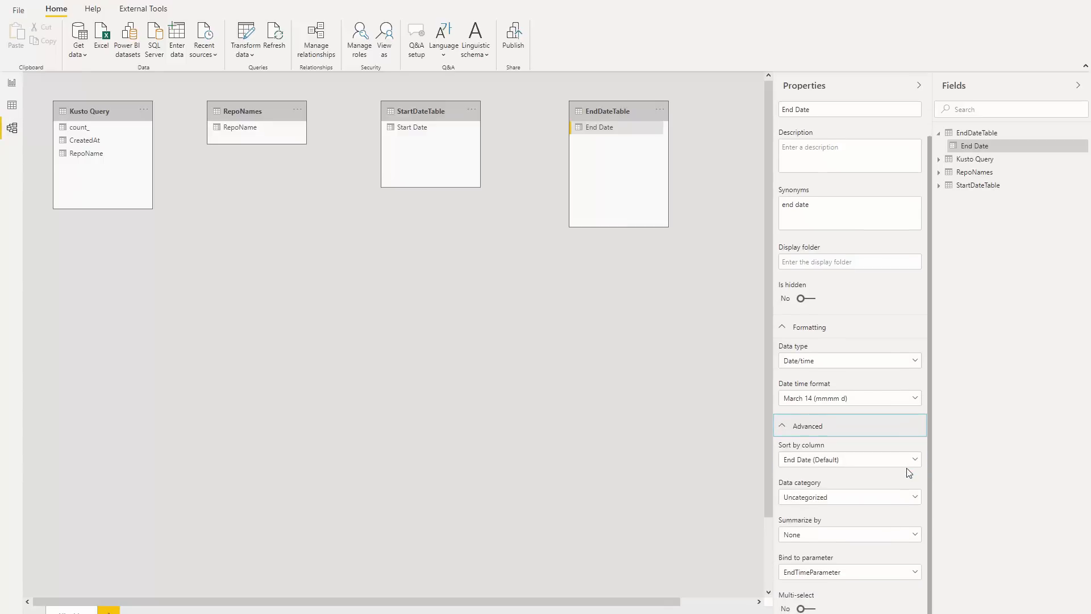
click(896, 575)
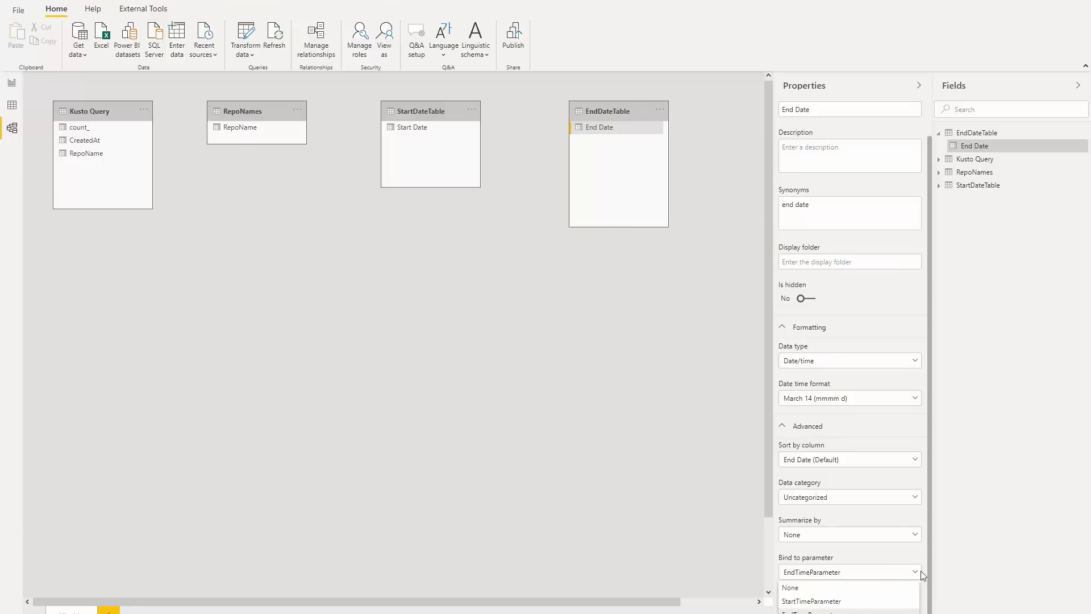
click(960, 590)
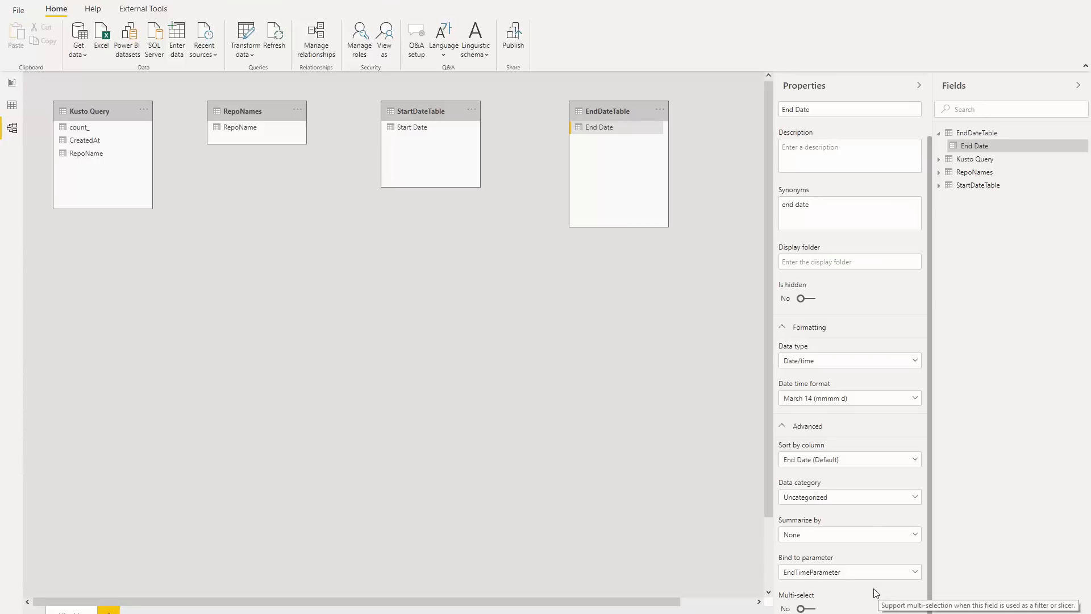
Return to the report view and inspect the field assigned to the End Date slicer.
click(18, 87)
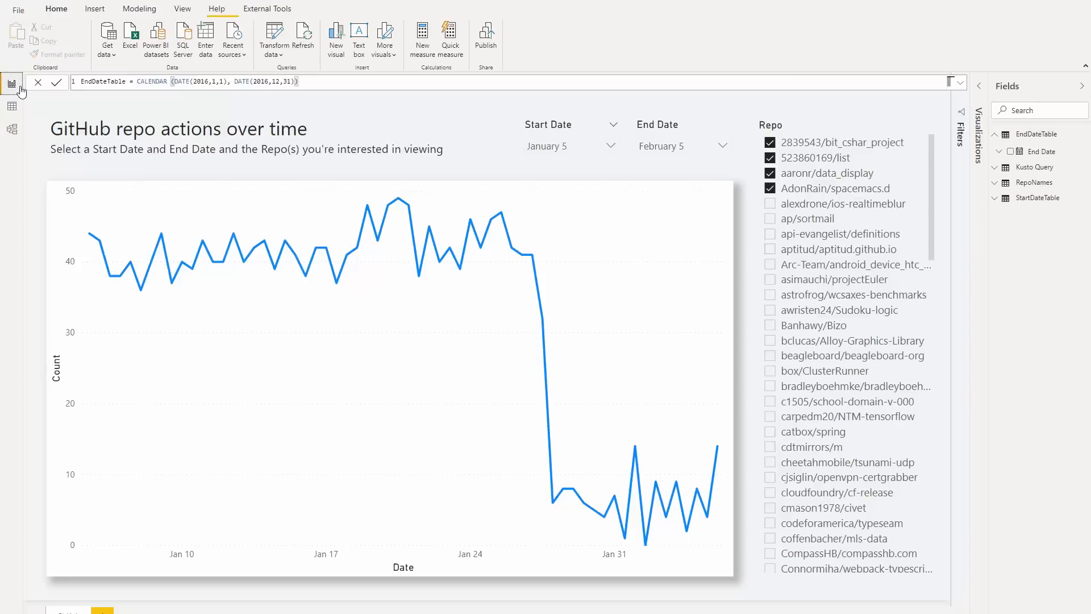
click(649, 163)
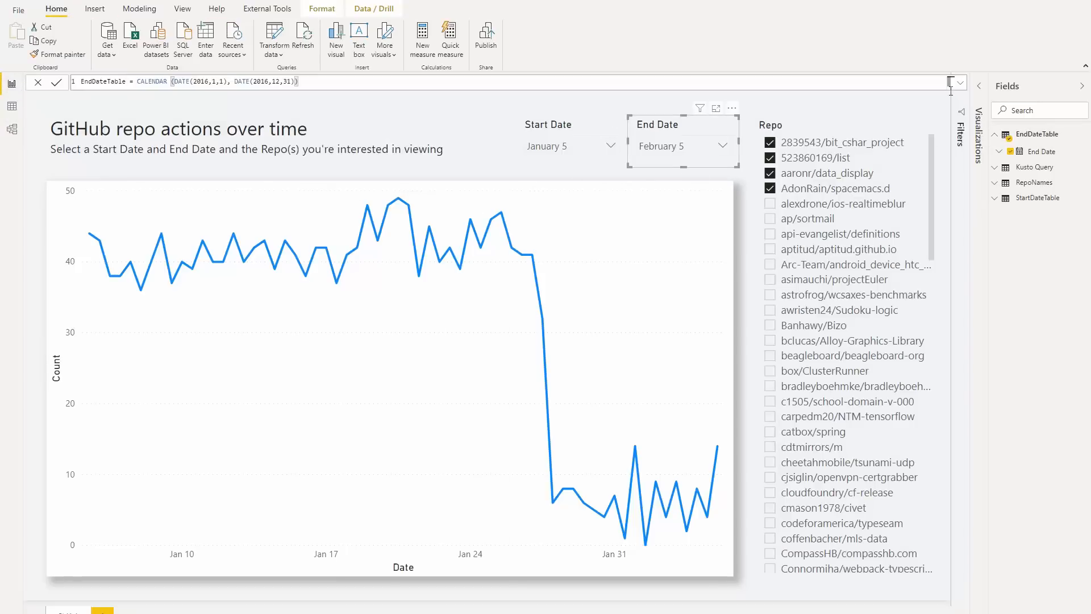
click(979, 86)
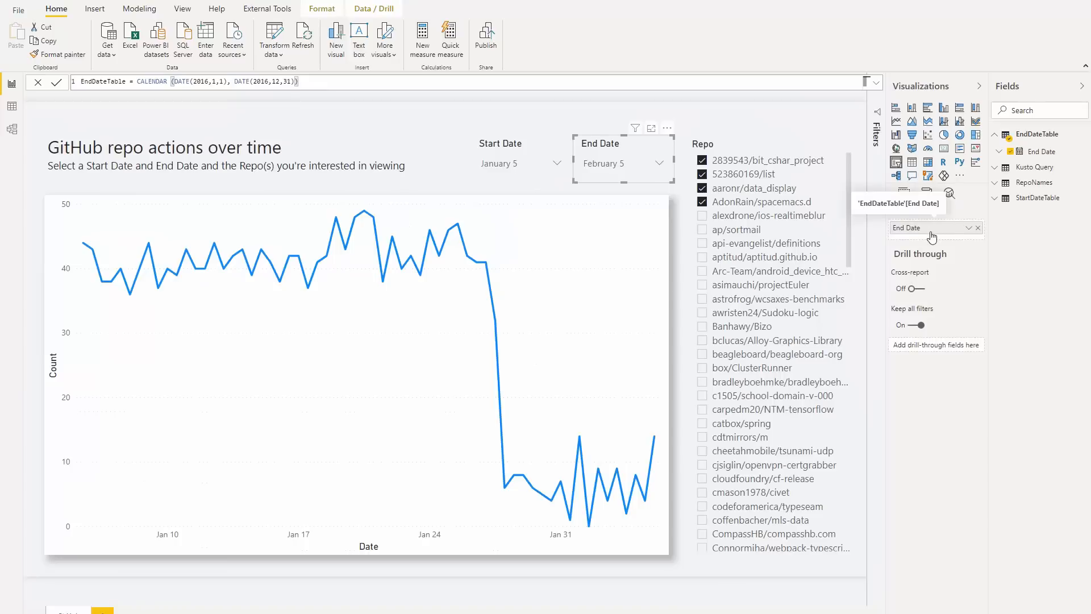
Set the End Date slicer to February 29 and advance it to March 11.
click(660, 164)
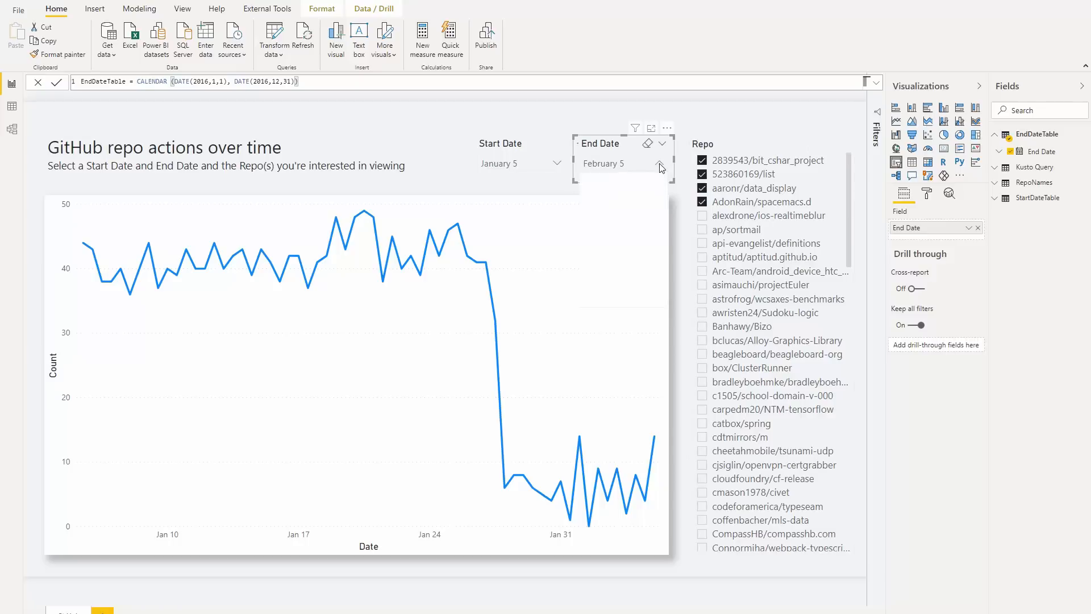
scroll(631, 250, down, 12)
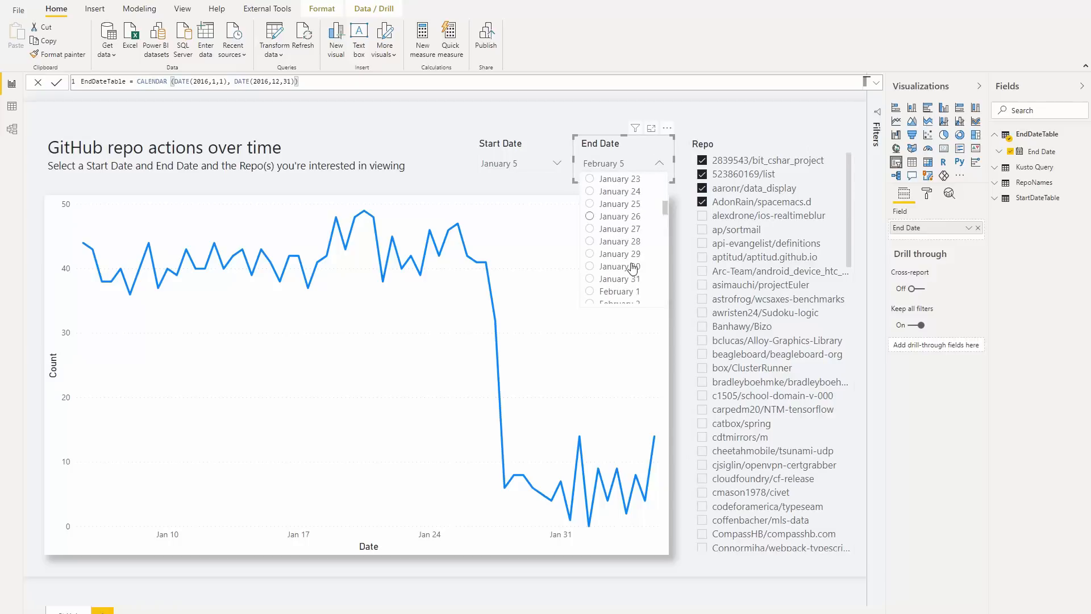
scroll(632, 267, down, 5)
click(632, 264)
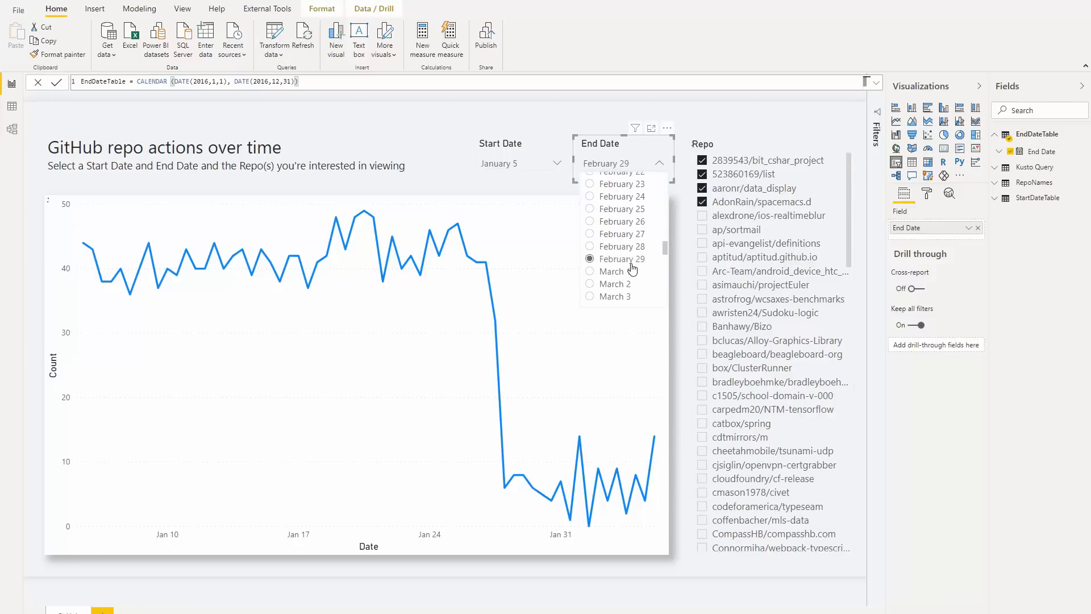
scroll(633, 267, down, 4)
click(631, 265)
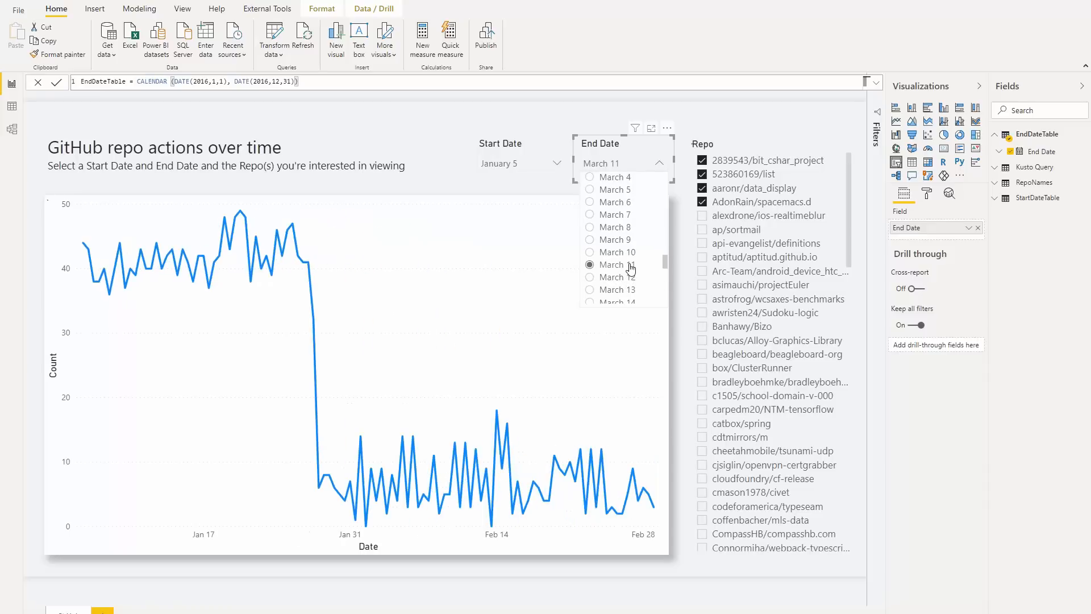